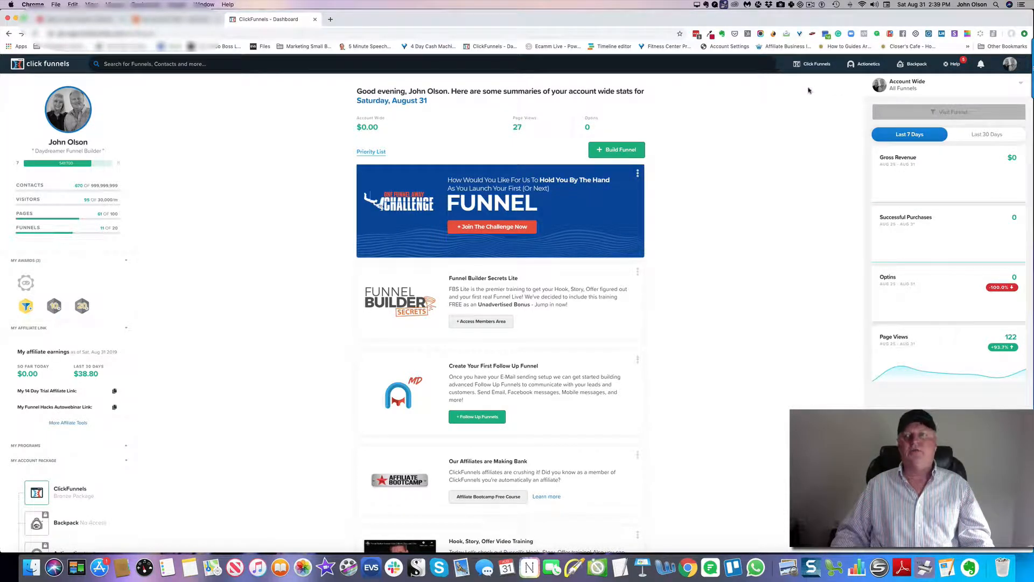
Open the domain settings of the ClickFunnels account and start adding a new domain using an existing one.
{"action": "left_click", "coordinate": [1006, 63]}
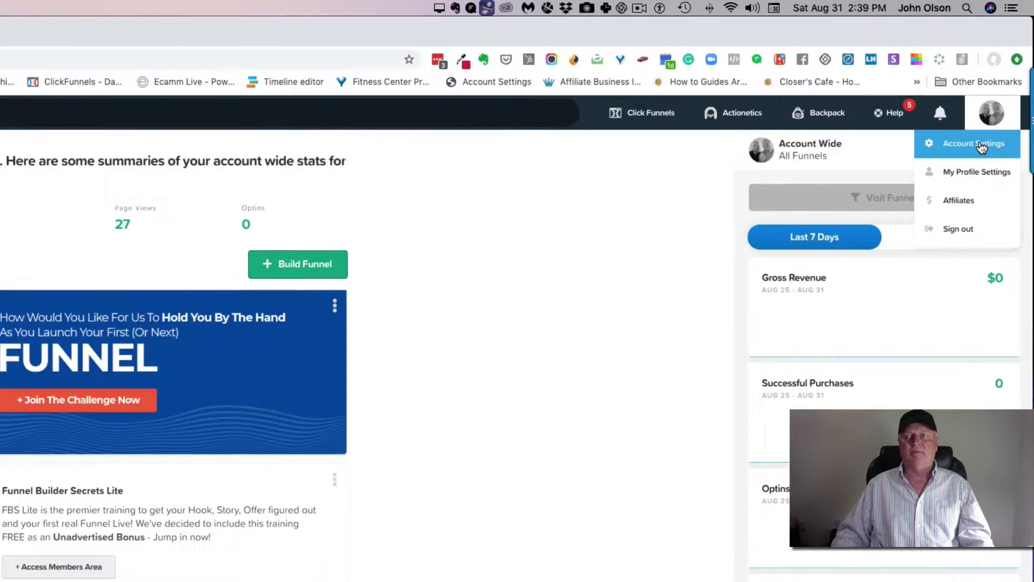
{"action": "left_click", "coordinate": [961, 203]}
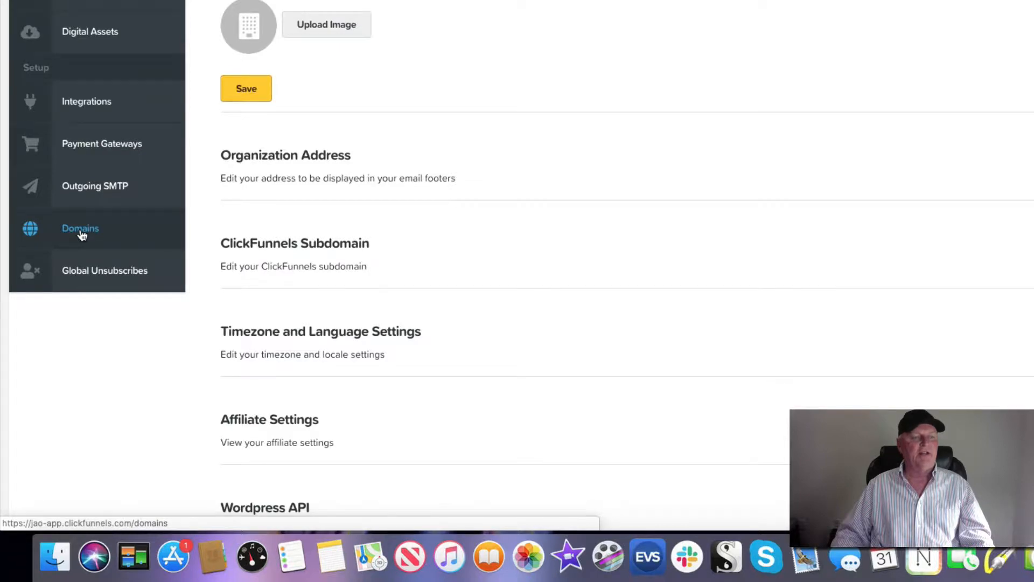
{"action": "left_click", "coordinate": [81, 233]}
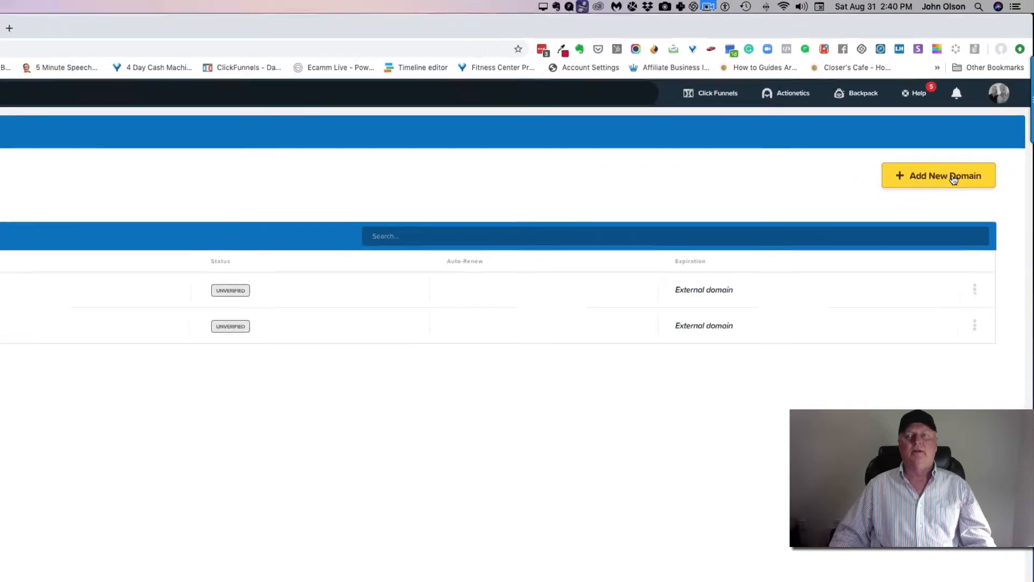
{"action": "left_click", "coordinate": [940, 207]}
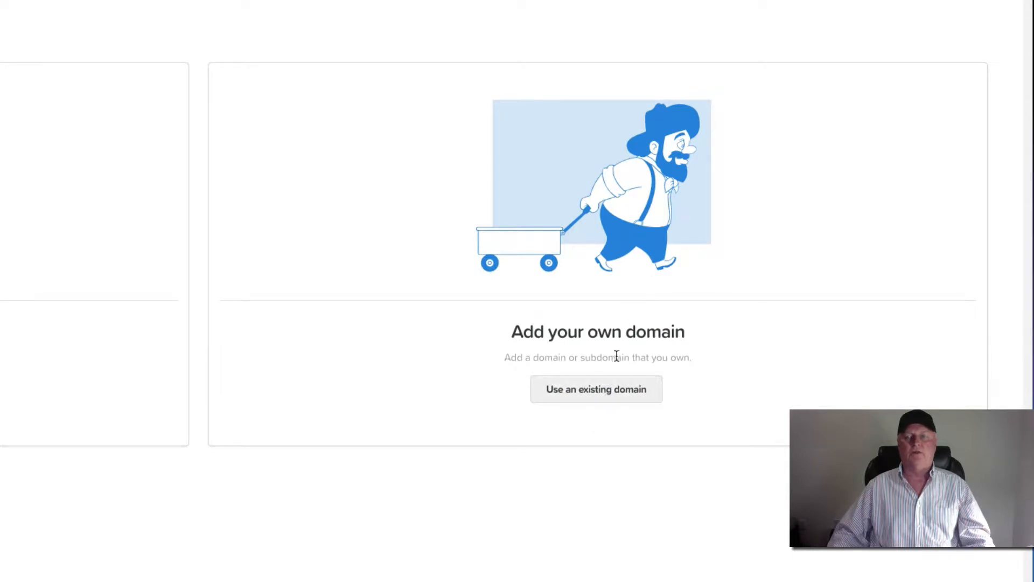
{"action": "left_click", "coordinate": [600, 393]}
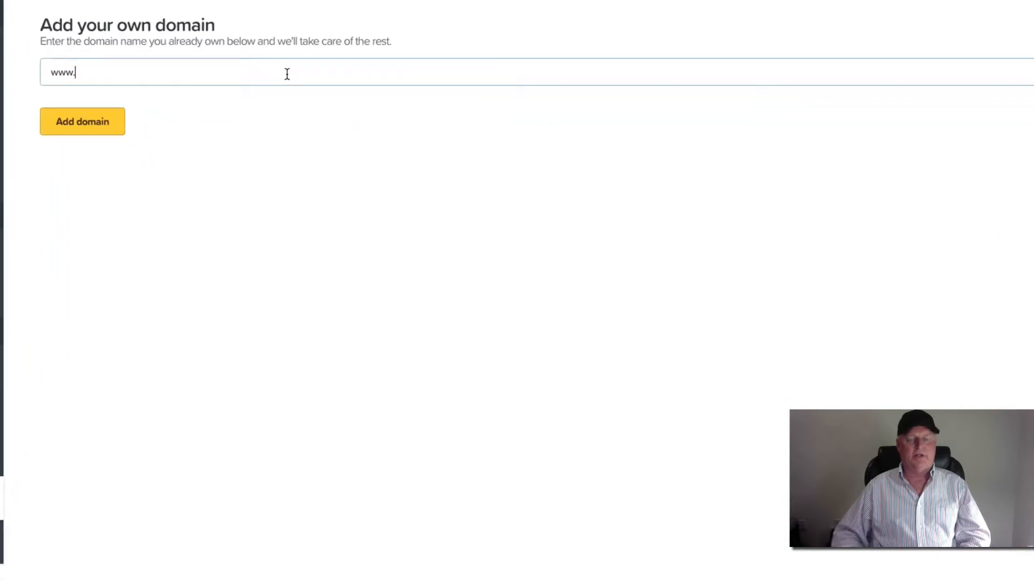
{"action": "key", "text": "BackSpace"}
{"action": "key", "text": "BackSpace"}
{"action": "key", "text": "BackSpace"}
{"action": "key", "text": "BackSpace"}
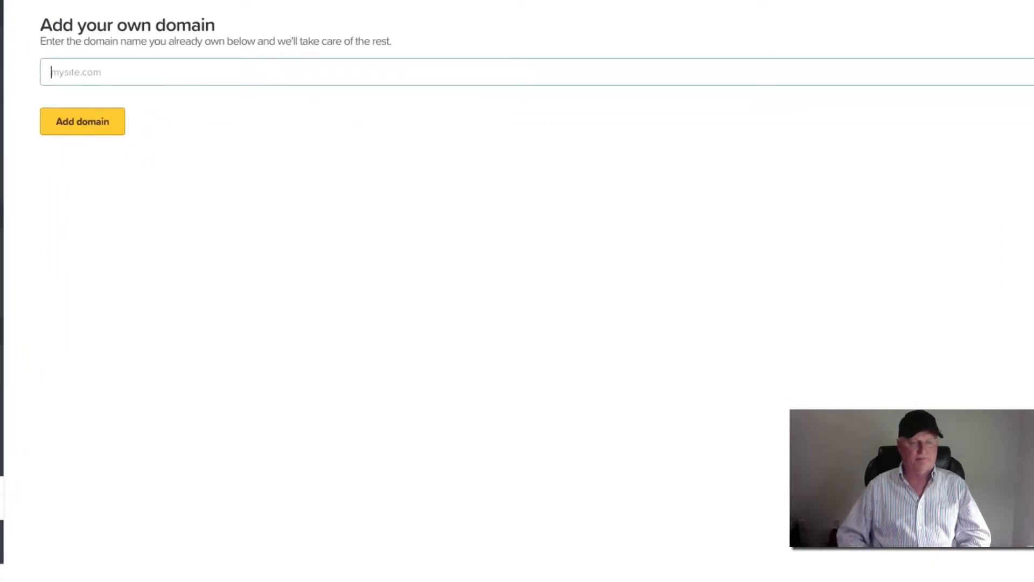
{"action": "type", "text": "fbmc"}
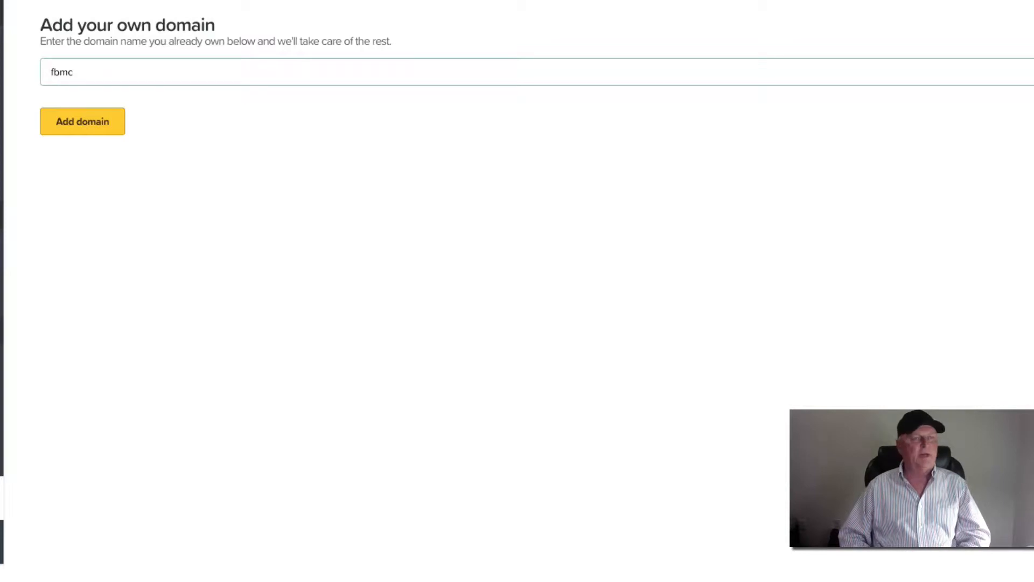
{"action": "type", "text": "ourse"}
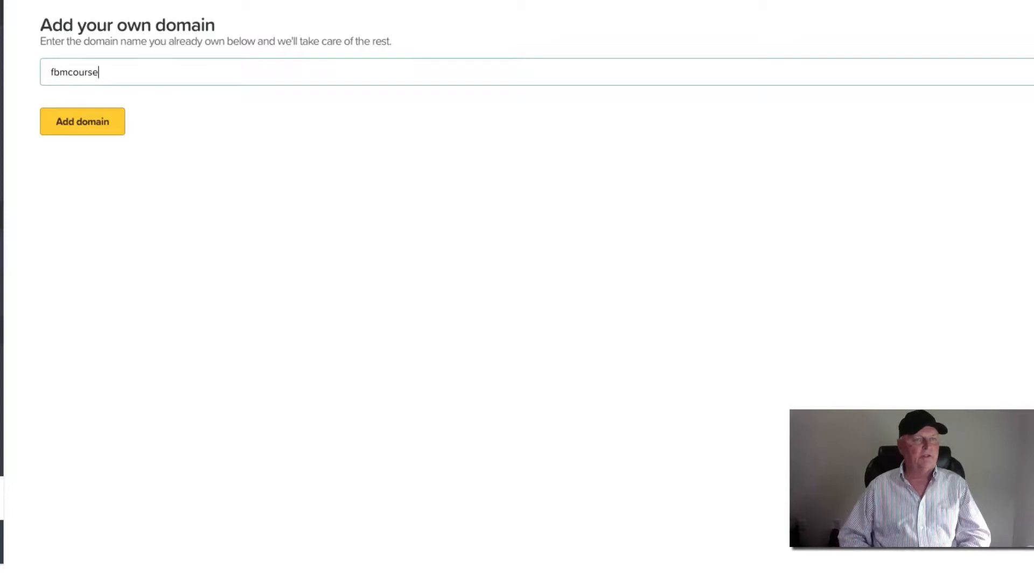
{"action": "type", "text": ".com"}
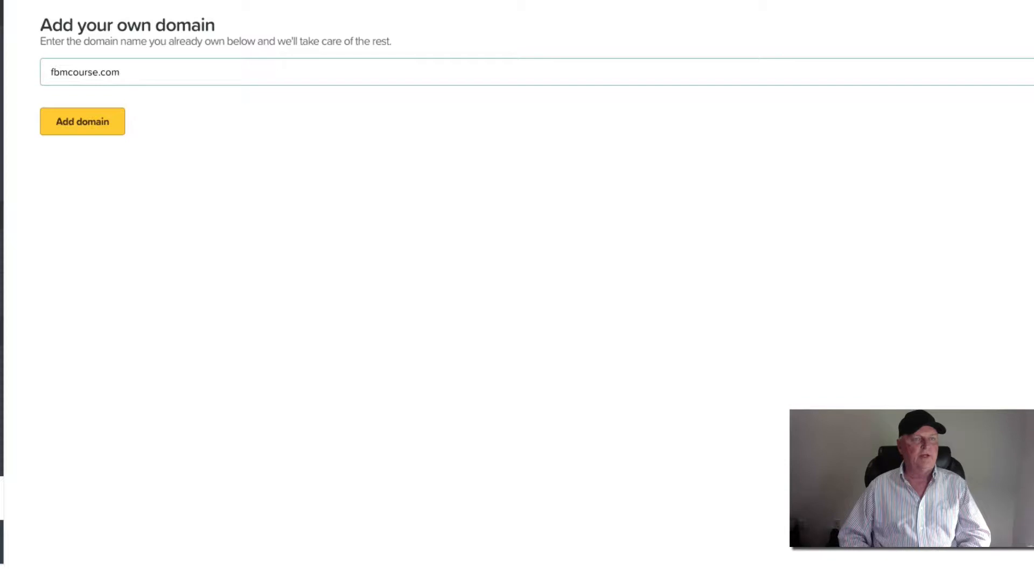
{"action": "left_click", "coordinate": [84, 131]}
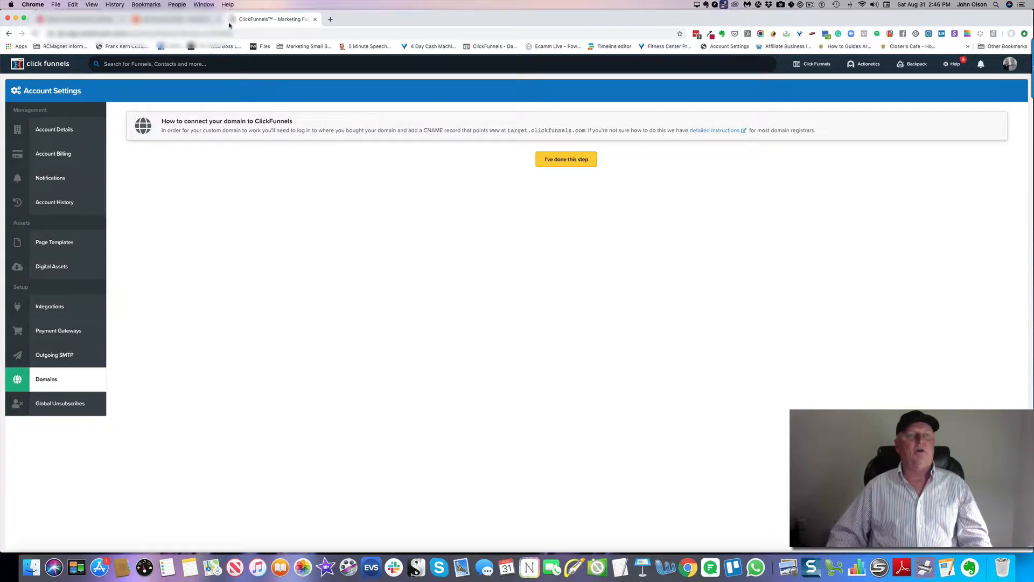
Switch to Namecheap and open the management details of fbmcourse.com from the domain list.
{"action": "left_click", "coordinate": [200, 20]}
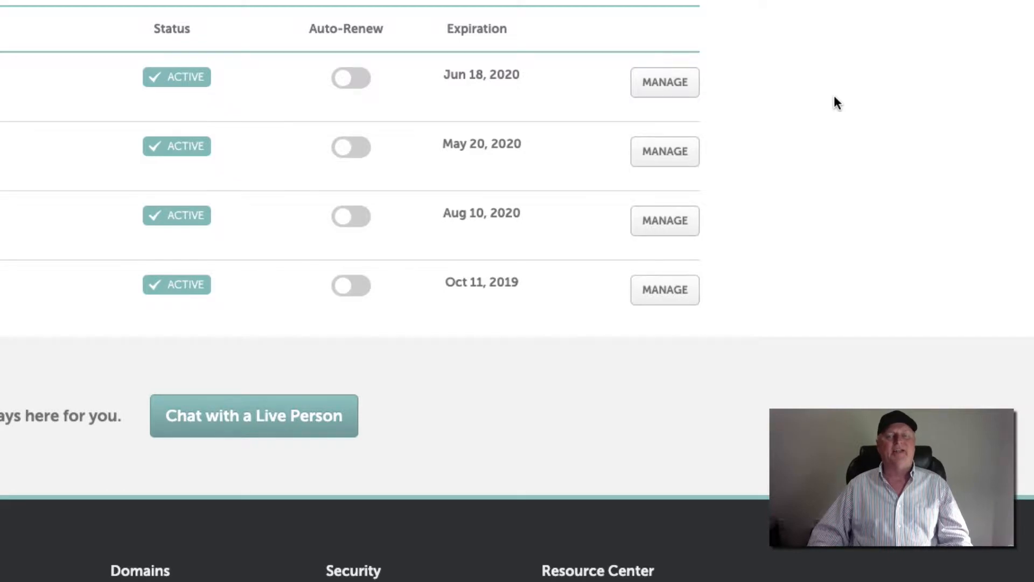
{"action": "left_click", "coordinate": [662, 226]}
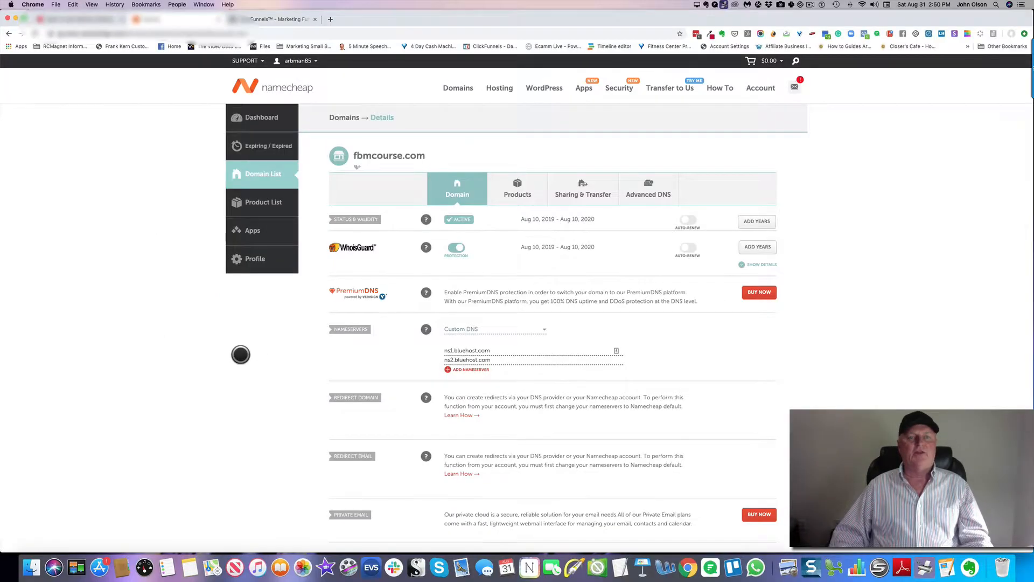
{"action": "scroll", "coordinate": [241, 354], "scroll_direction": "down", "scroll_amount": 3}
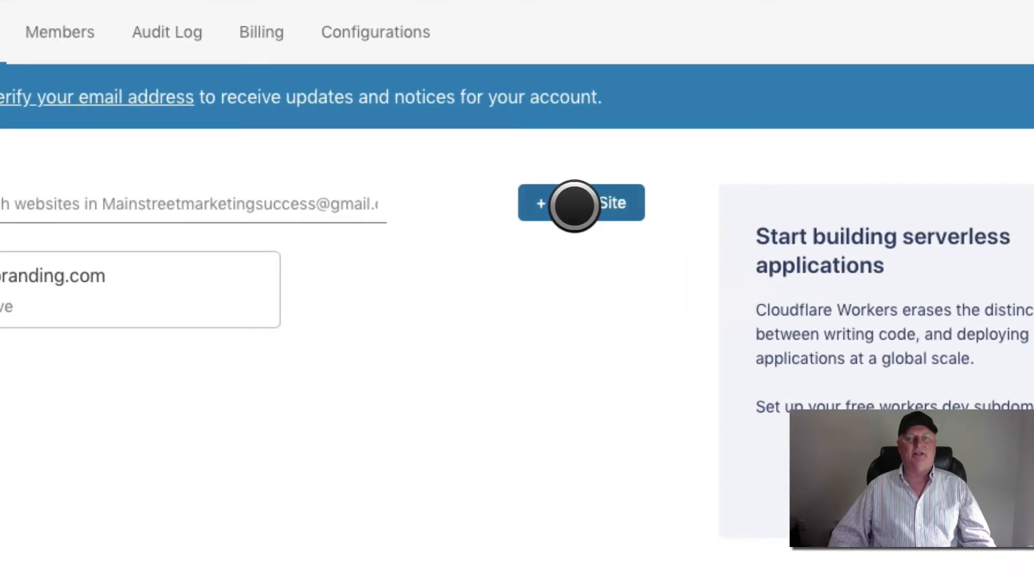
Add fbmcourse.com as a new site in Cloudflare.
{"action": "left_click", "coordinate": [575, 205]}
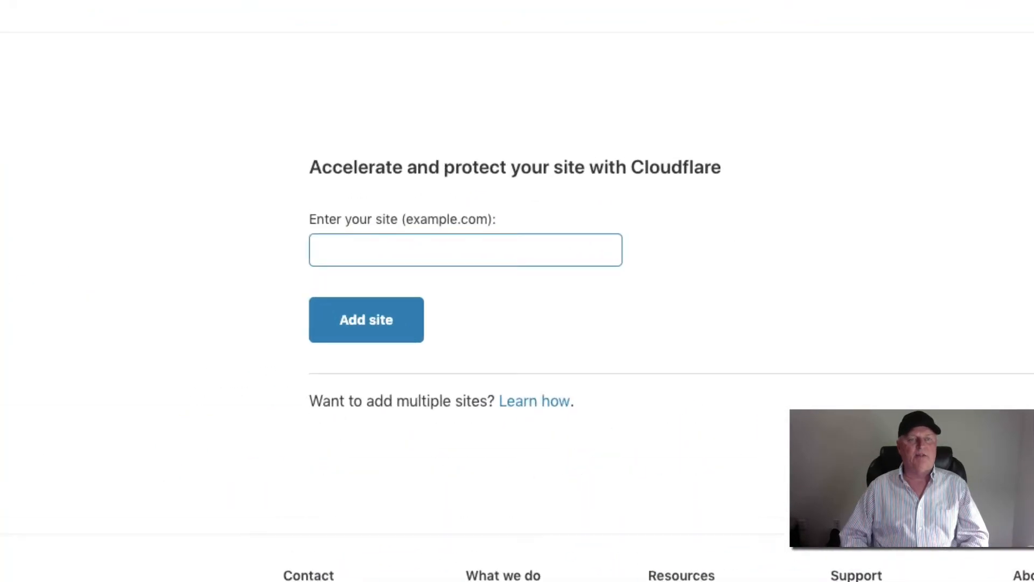
{"action": "type", "text": "fbmcour"}
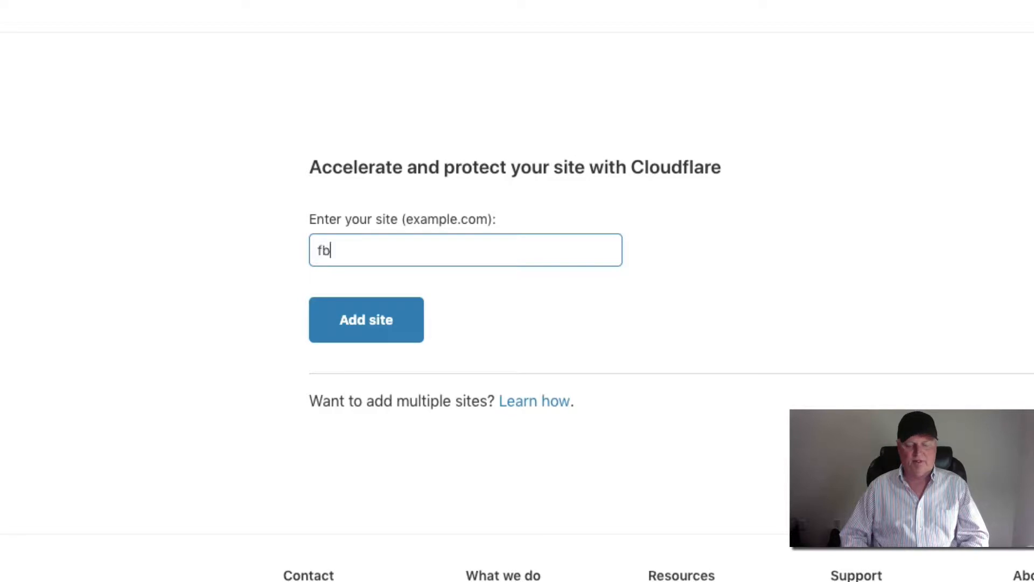
{"action": "type", "text": "se.com"}
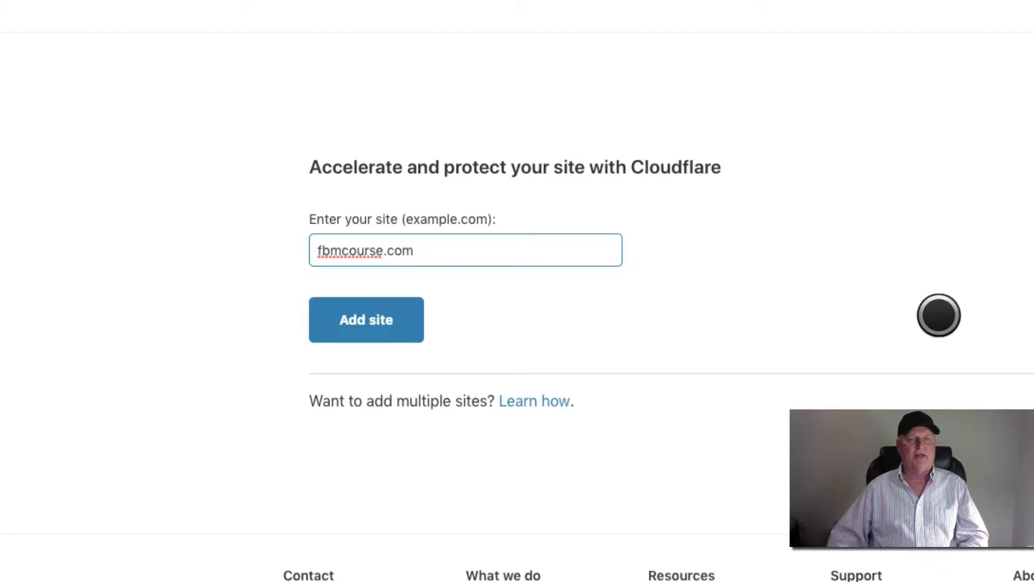
{"action": "left_click", "coordinate": [348, 321]}
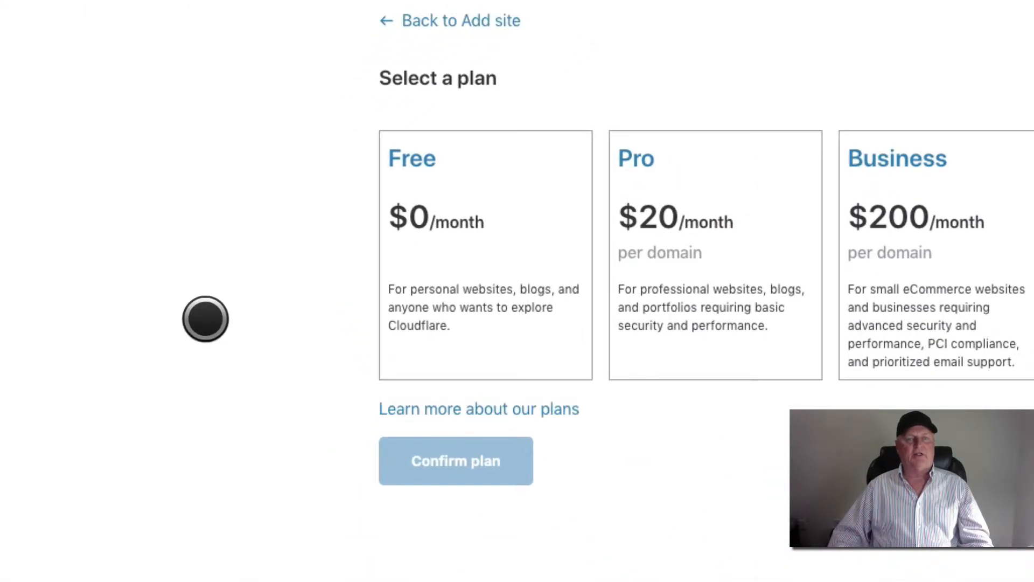
Confirm the Free $0/month plan for the site and accept the scanned DNS records.
{"action": "left_click", "coordinate": [457, 241]}
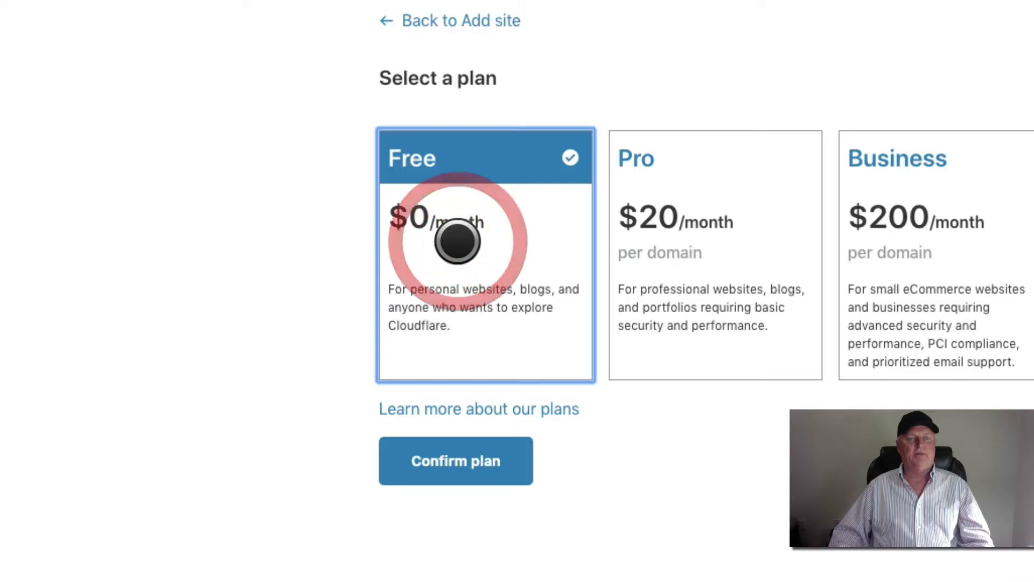
{"action": "left_click", "coordinate": [464, 460]}
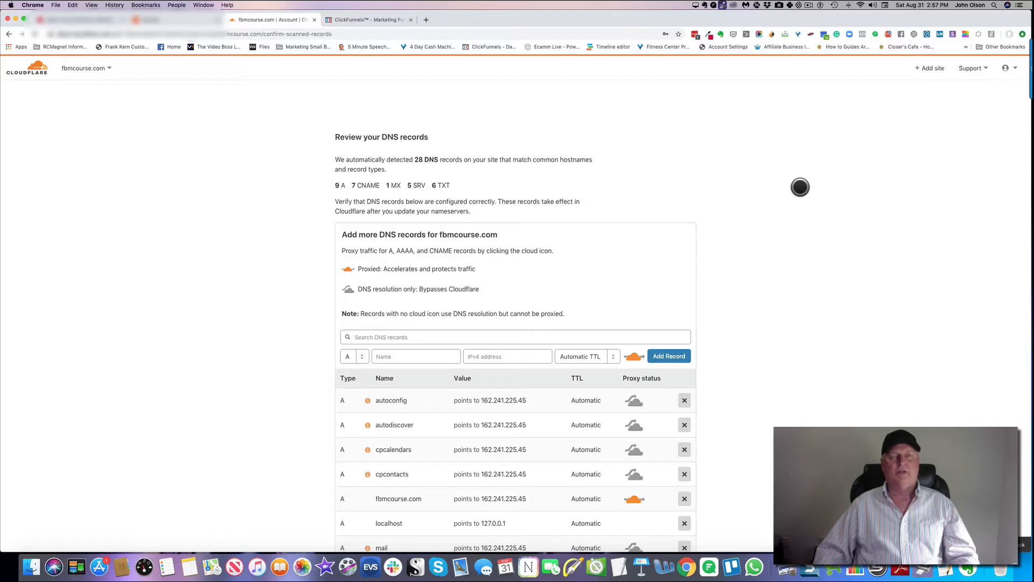
{"action": "scroll", "coordinate": [800, 187], "scroll_direction": "down", "scroll_amount": 20}
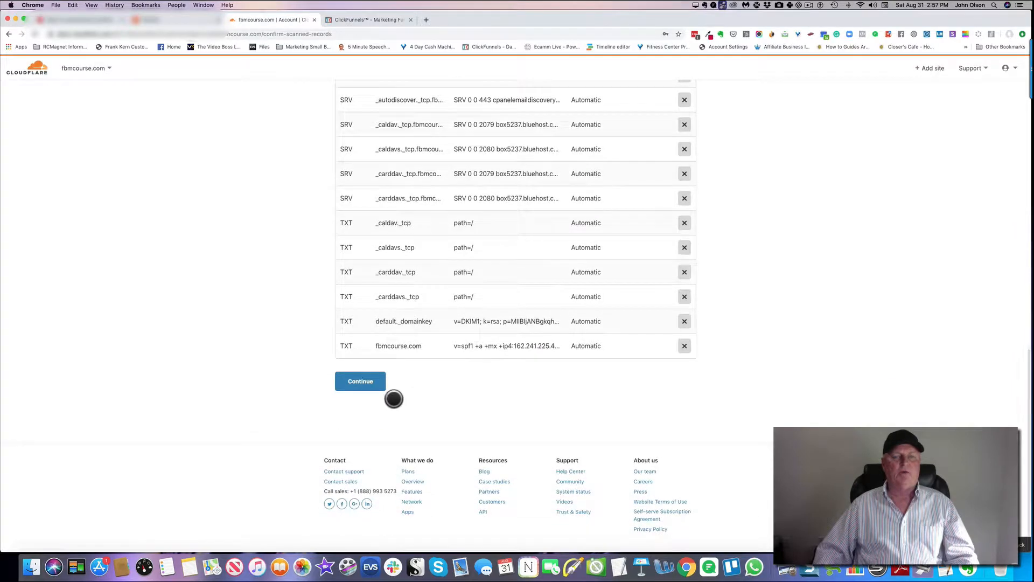
{"action": "left_click", "coordinate": [357, 380]}
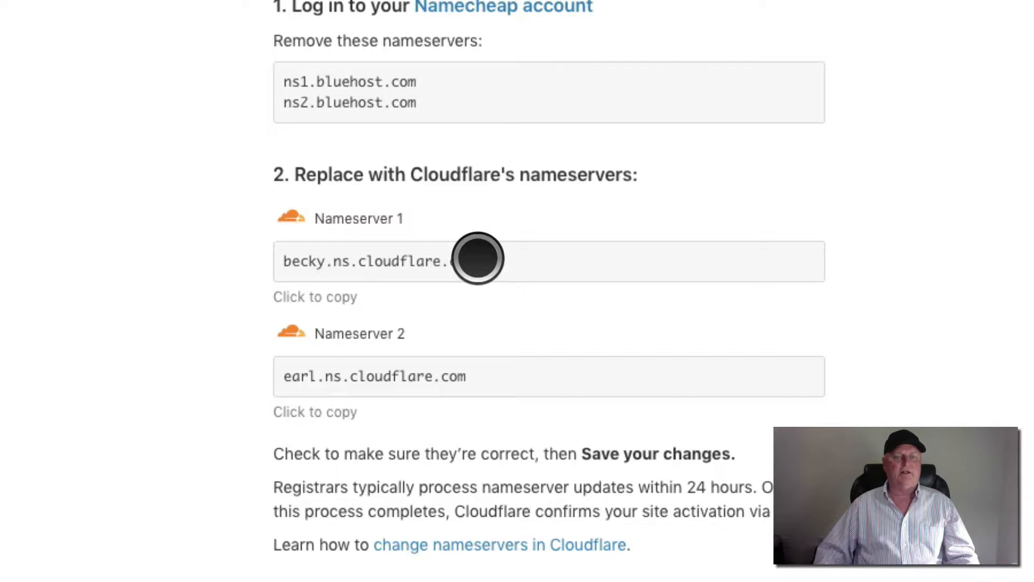
Copy Cloudflare's first nameserver, becky.ns.cloudflare.com, and replace ns1.bluehost.com with it in Namecheap's custom DNS.
{"action": "left_click_drag", "start_coordinate": [478, 257], "coordinate": [273, 252]}
{"action": "key", "text": "ctrl+c"}
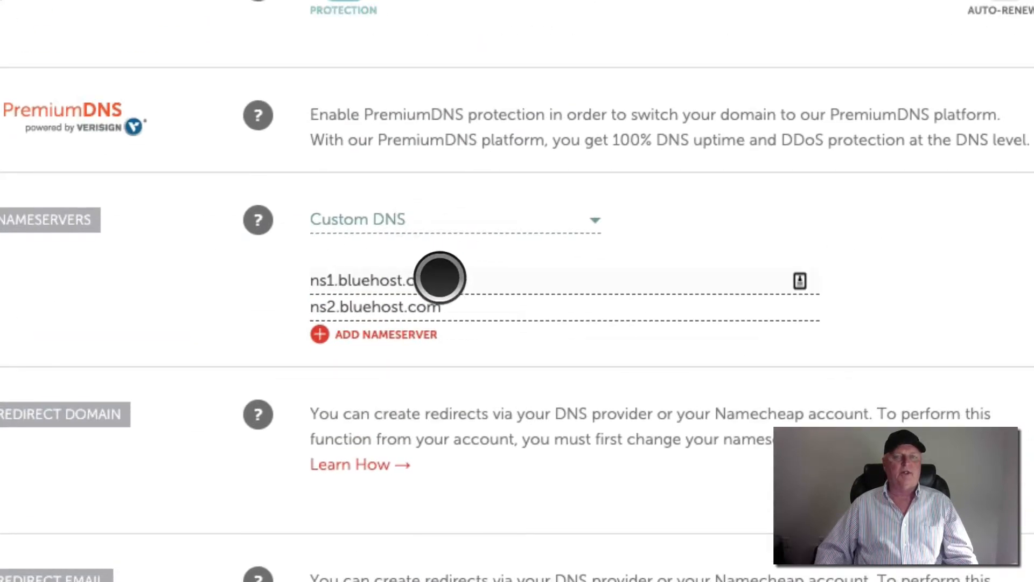
{"action": "left_click_drag", "start_coordinate": [439, 279], "coordinate": [298, 278]}
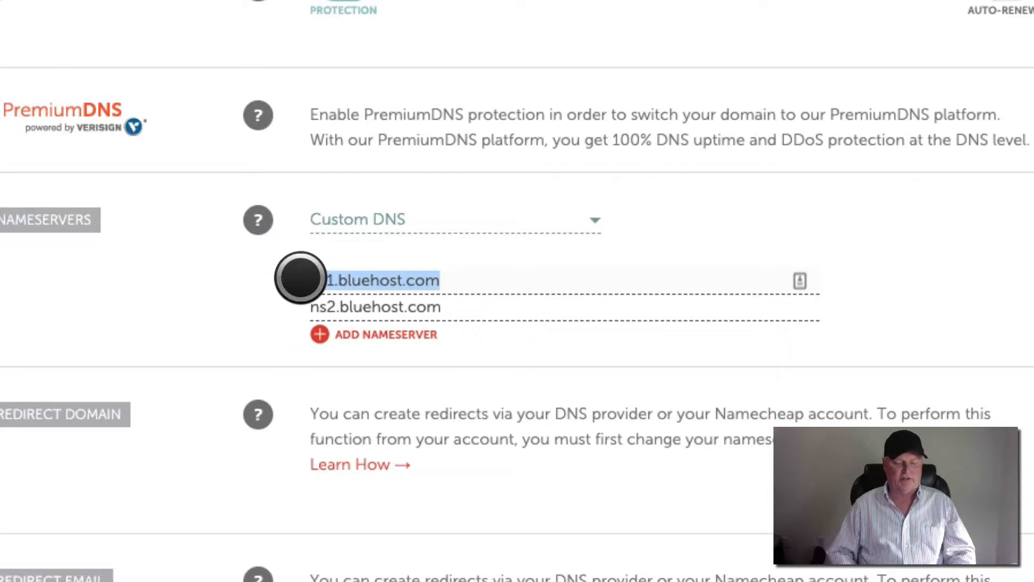
{"action": "key", "text": "ctrl+v"}
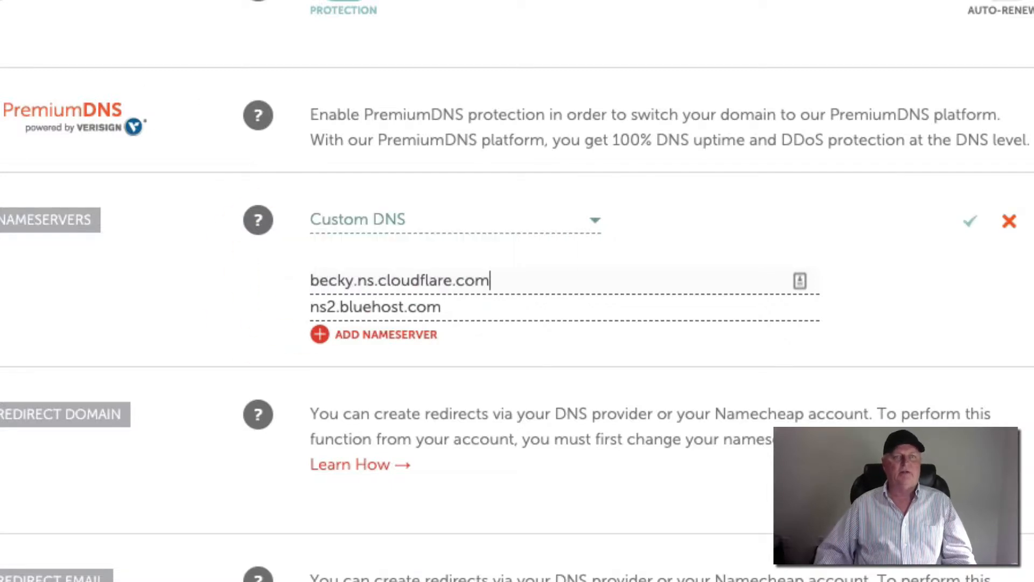
Replace ns2.bluehost.com in Namecheap with Cloudflare's second nameserver, earl.ns.cloudflare.com, and save the nameserver changes.
{"action": "key", "text": "ctrl+shift+Tab"}
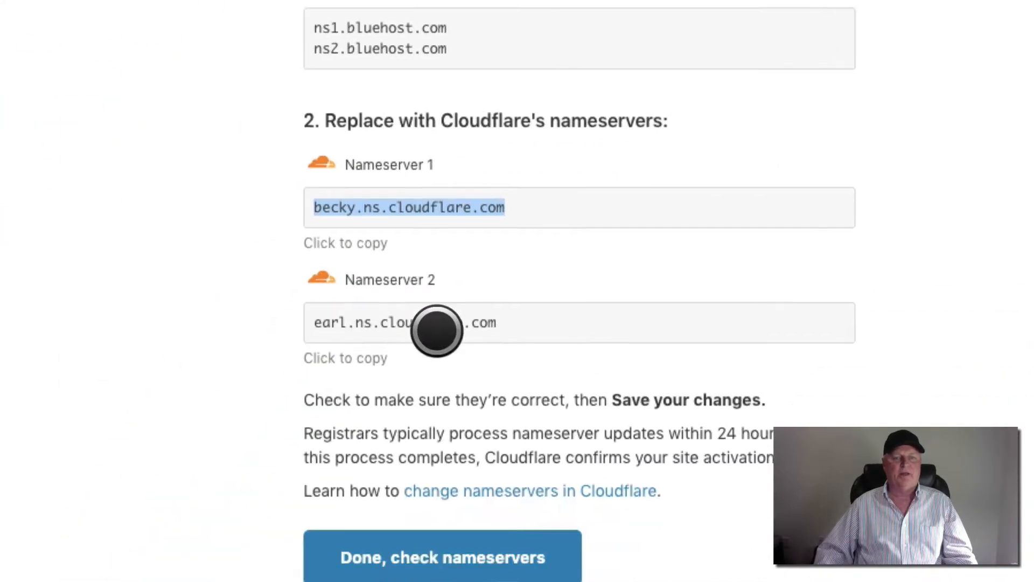
{"action": "left_click_drag", "start_coordinate": [494, 330], "coordinate": [275, 316]}
{"action": "key", "text": "ctrl+c"}
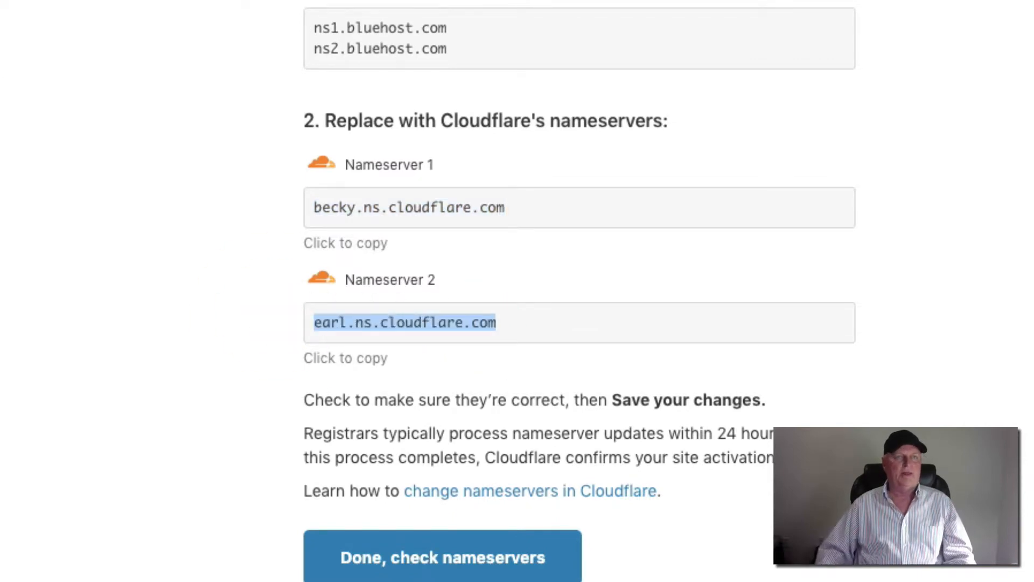
{"action": "key", "text": "ctrl+Tab"}
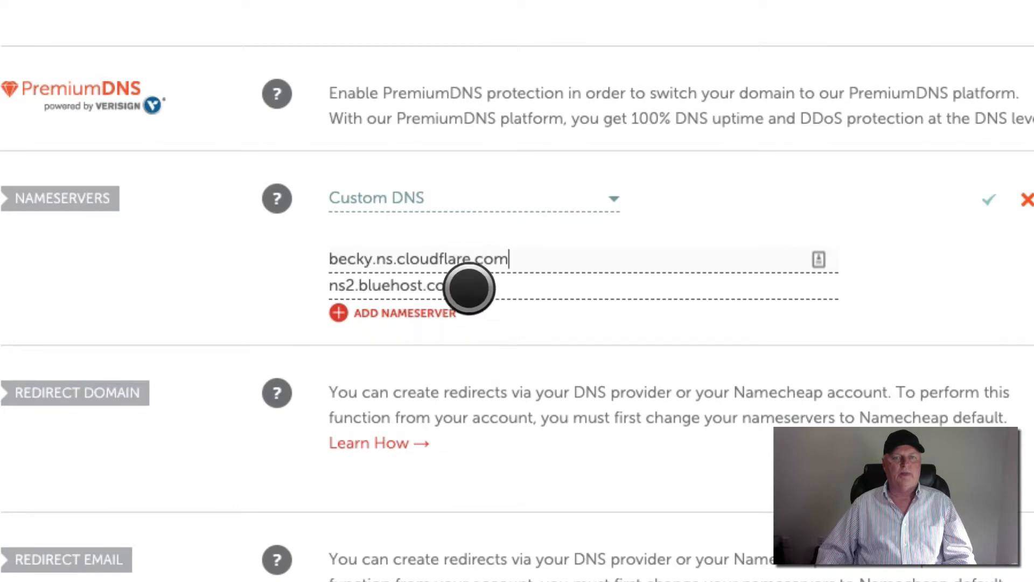
{"action": "left_click_drag", "start_coordinate": [445, 288], "coordinate": [308, 286]}
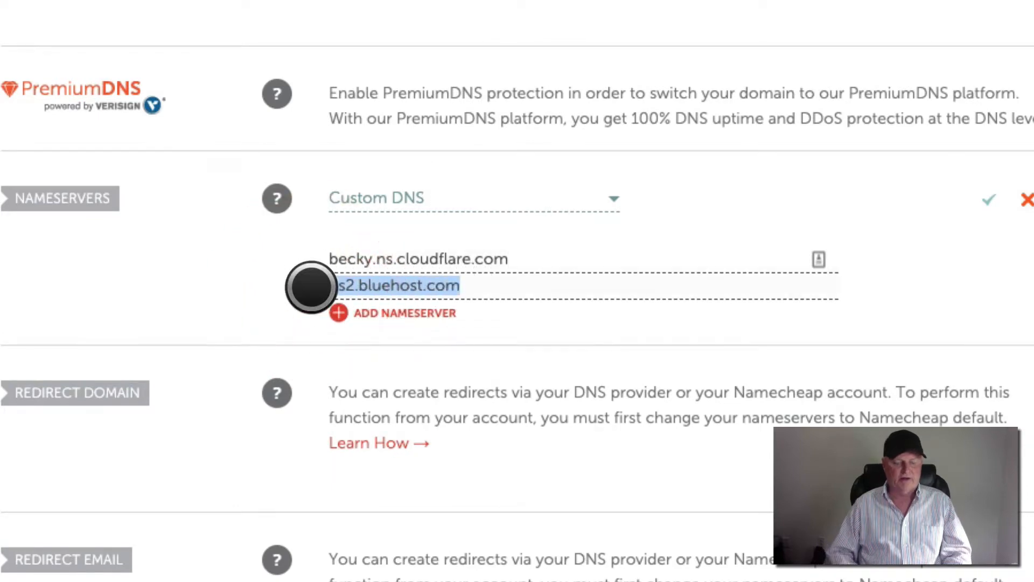
{"action": "key", "text": "ctrl+v"}
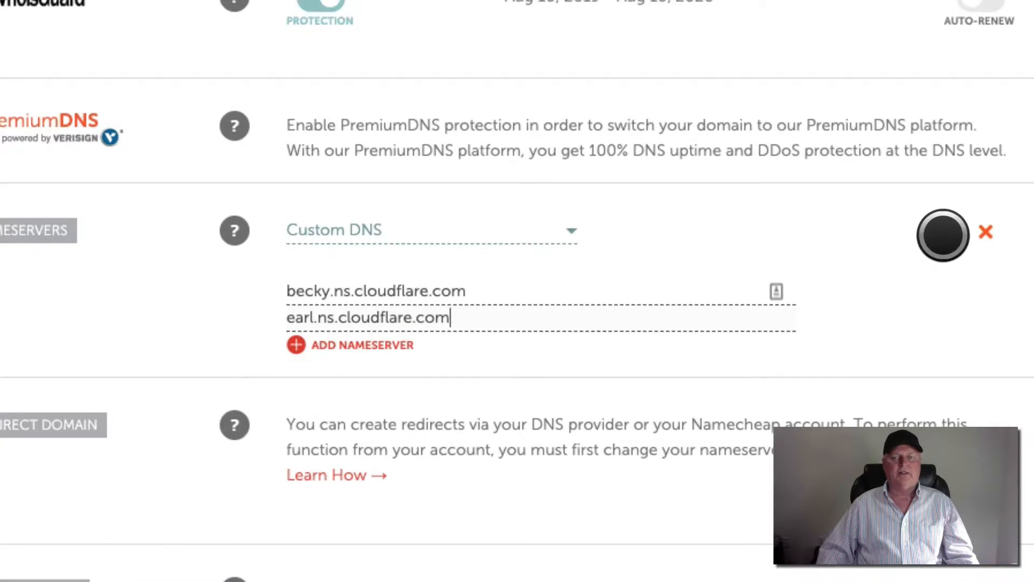
{"action": "left_click", "coordinate": [943, 235]}
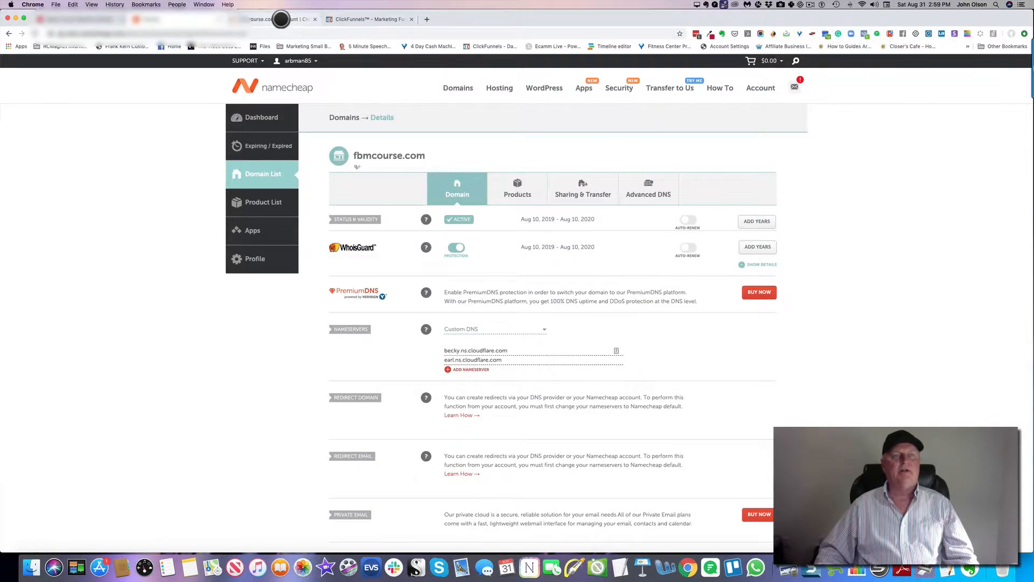
Return to Cloudflare, have it check the nameservers of fbmcourse.com, and reload the site overview.
{"action": "left_click", "coordinate": [280, 19]}
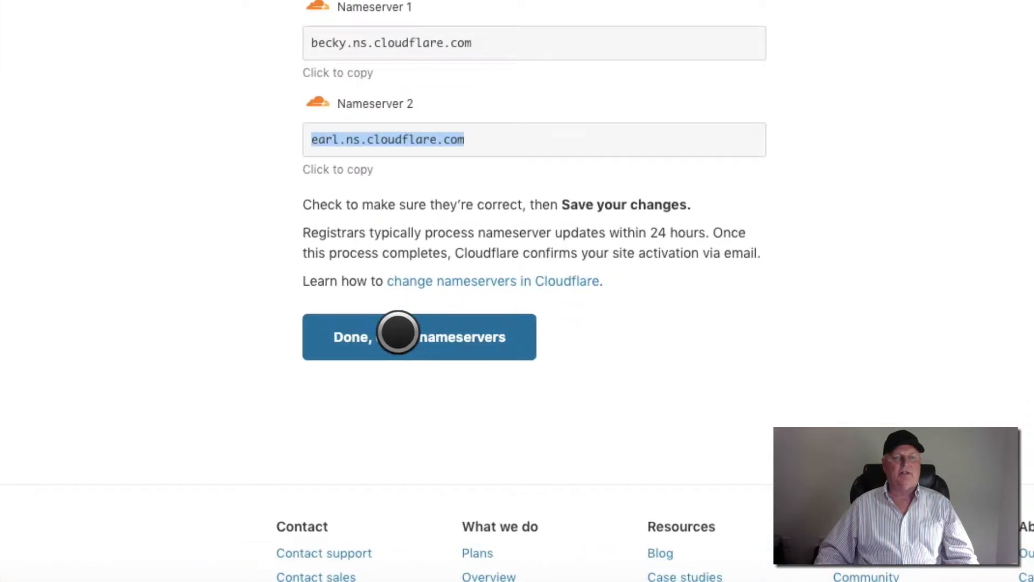
{"action": "left_click", "coordinate": [397, 332]}
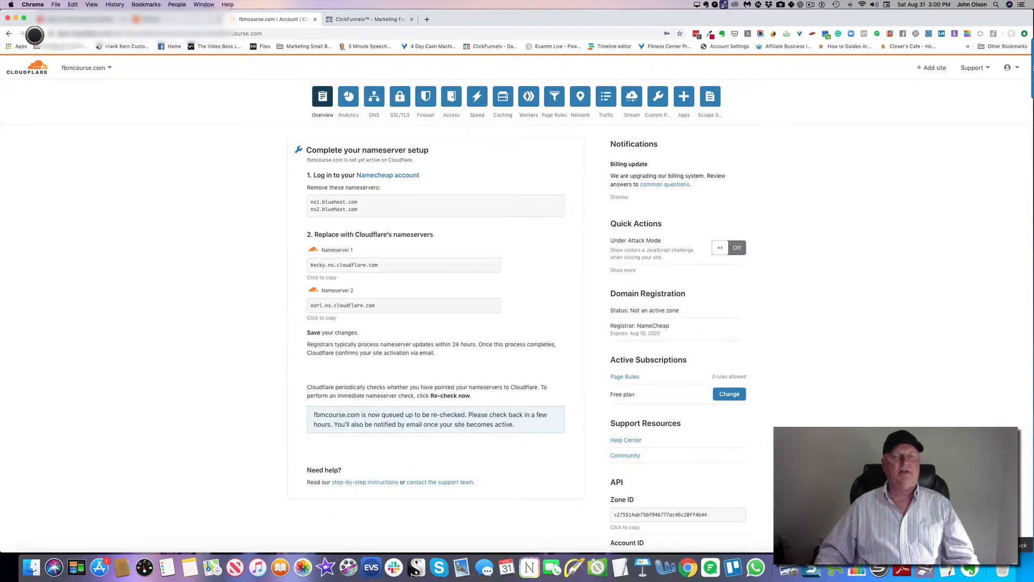
{"action": "left_click", "coordinate": [35, 35]}
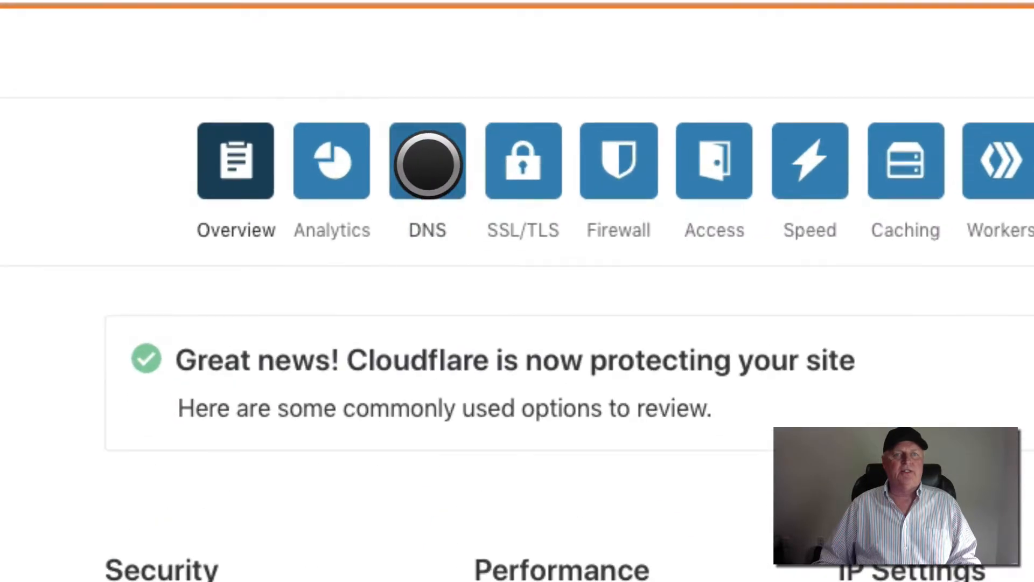
Open Cloudflare's DNS management for fbmcourse.com and review its DNS records.
{"action": "left_click", "coordinate": [428, 166]}
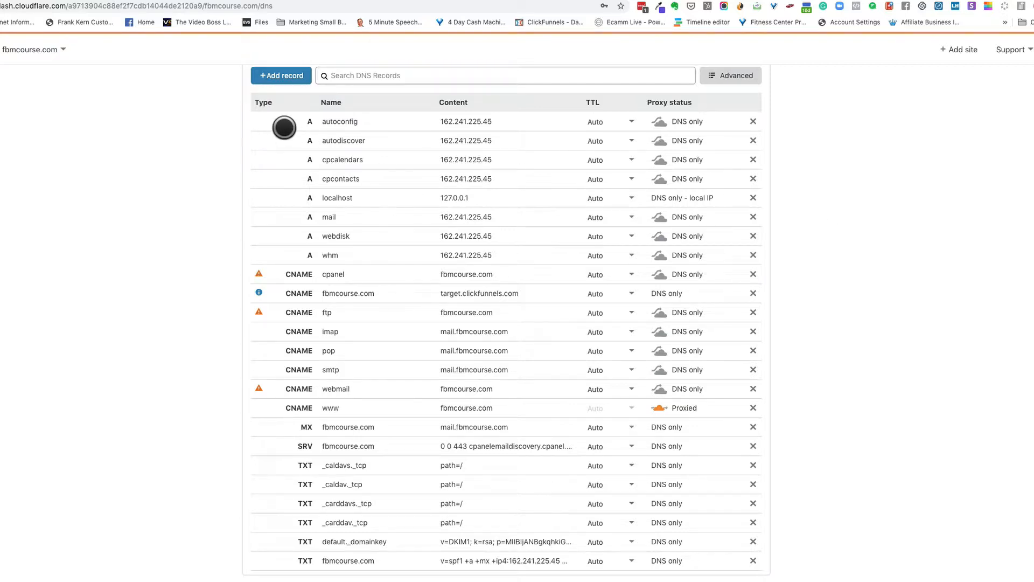
{"action": "scroll", "coordinate": [189, 156], "scroll_direction": "up", "scroll_amount": 5}
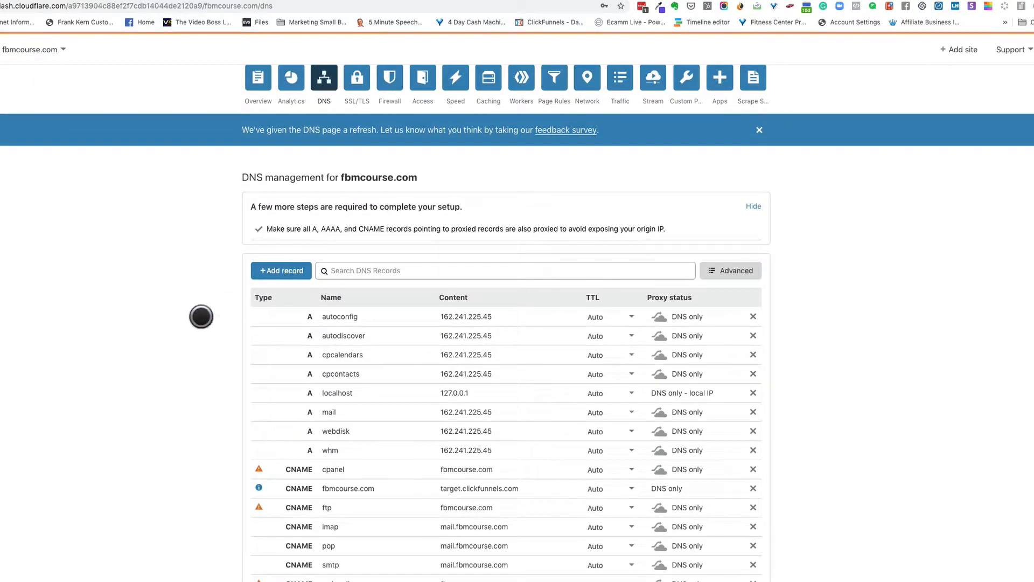
Review the DNS records of fbmcourse.com, opening the delete confirmation for the localhost record and dismissing it.
{"action": "scroll", "coordinate": [198, 318], "scroll_direction": "down", "scroll_amount": 1}
{"action": "scroll", "coordinate": [198, 317], "scroll_direction": "down", "scroll_amount": 5}
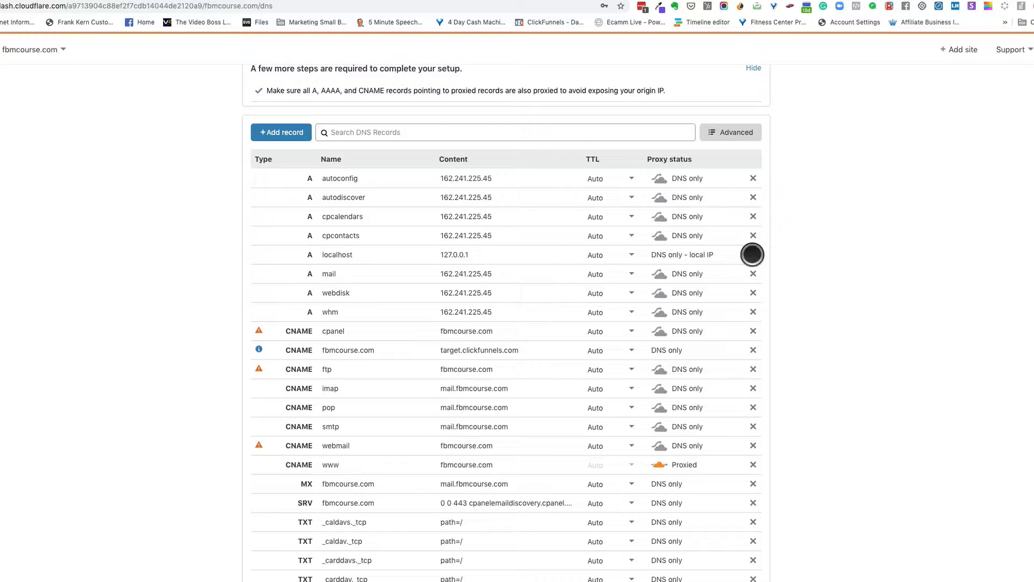
{"action": "left_click", "coordinate": [752, 254]}
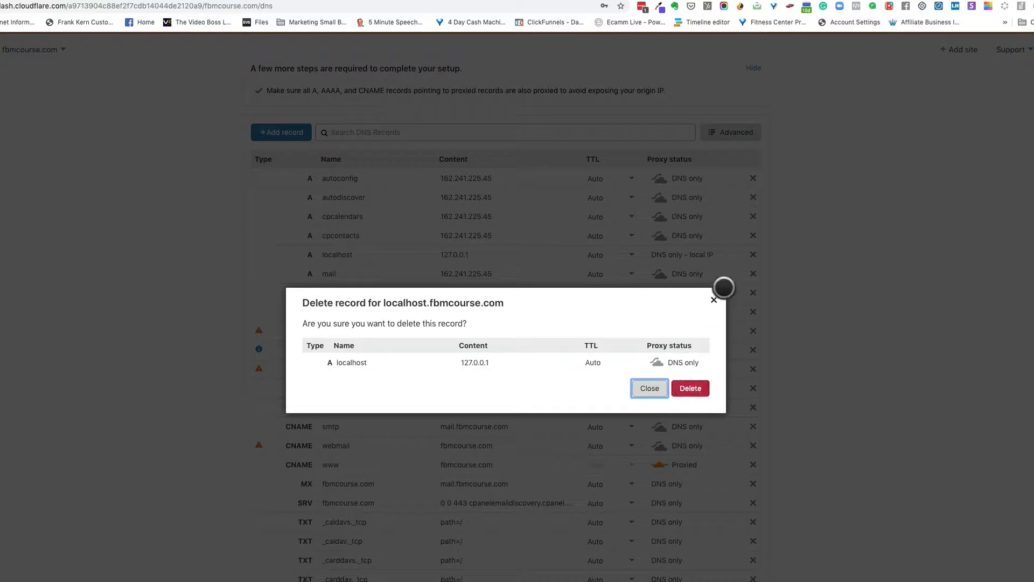
{"action": "left_click", "coordinate": [714, 300]}
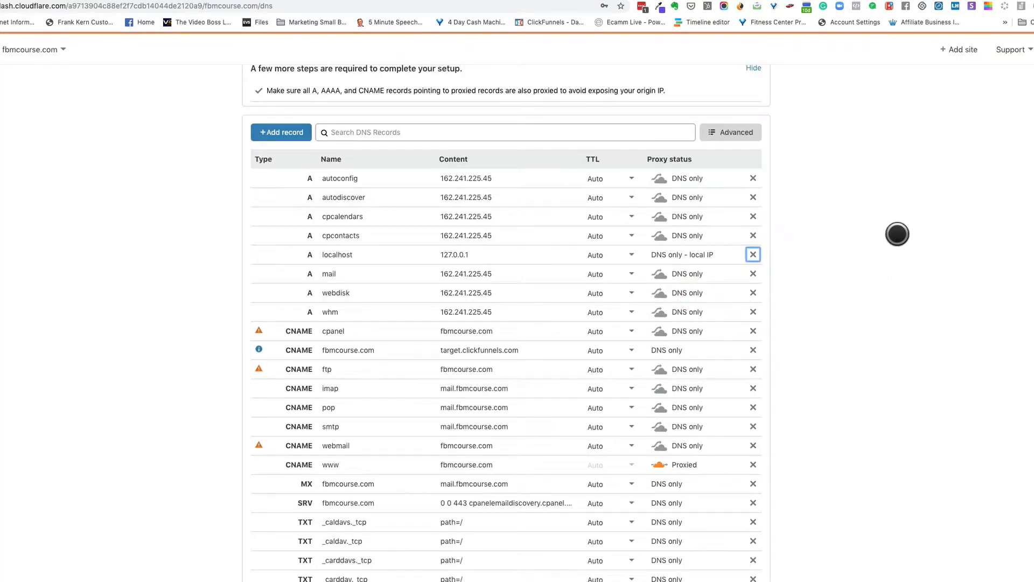
{"action": "scroll", "coordinate": [637, 413], "scroll_direction": "down", "scroll_amount": 4}
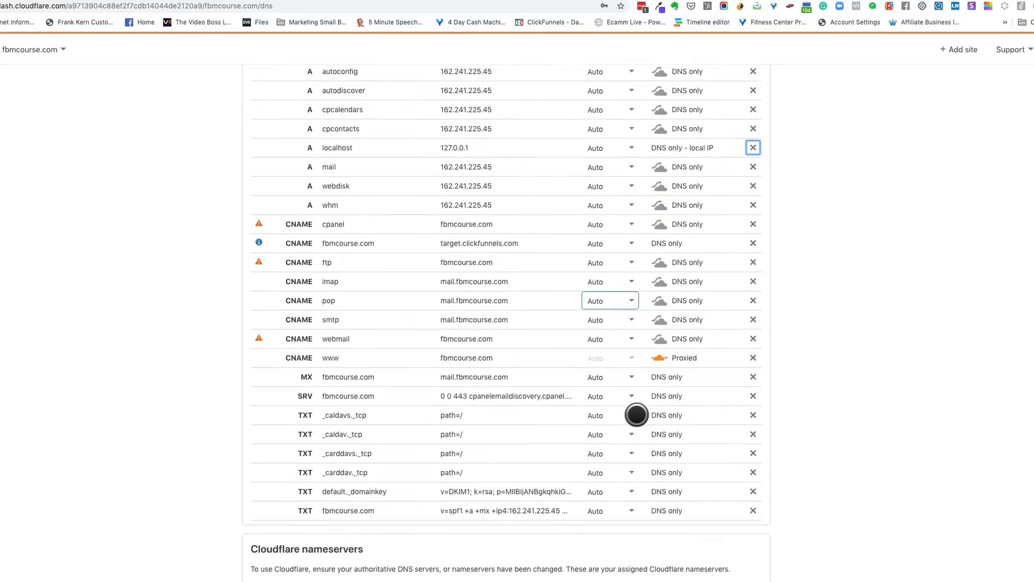
{"action": "scroll", "coordinate": [637, 415], "scroll_direction": "up", "scroll_amount": 2}
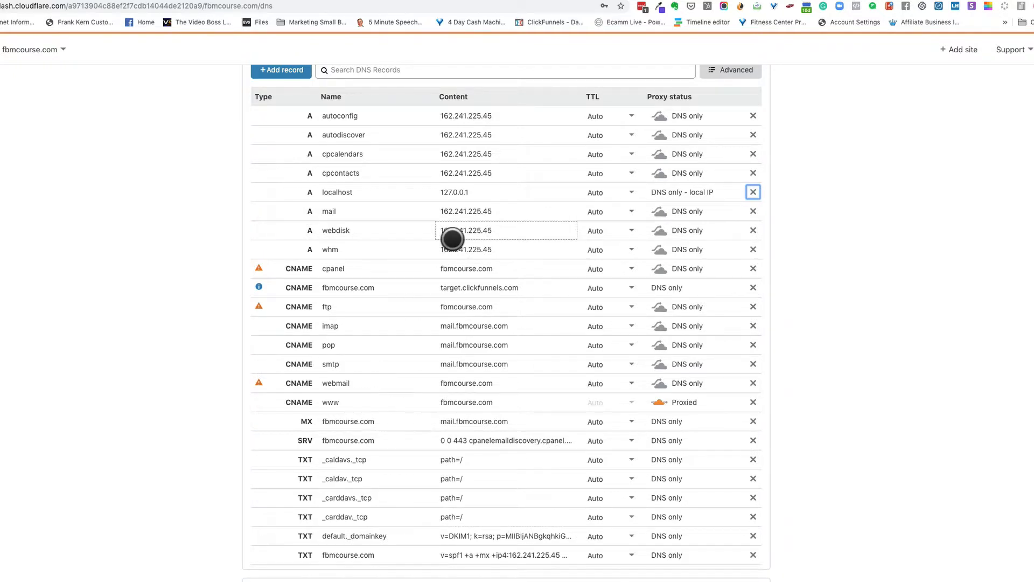
{"action": "scroll", "coordinate": [452, 238], "scroll_direction": "up", "scroll_amount": 3}
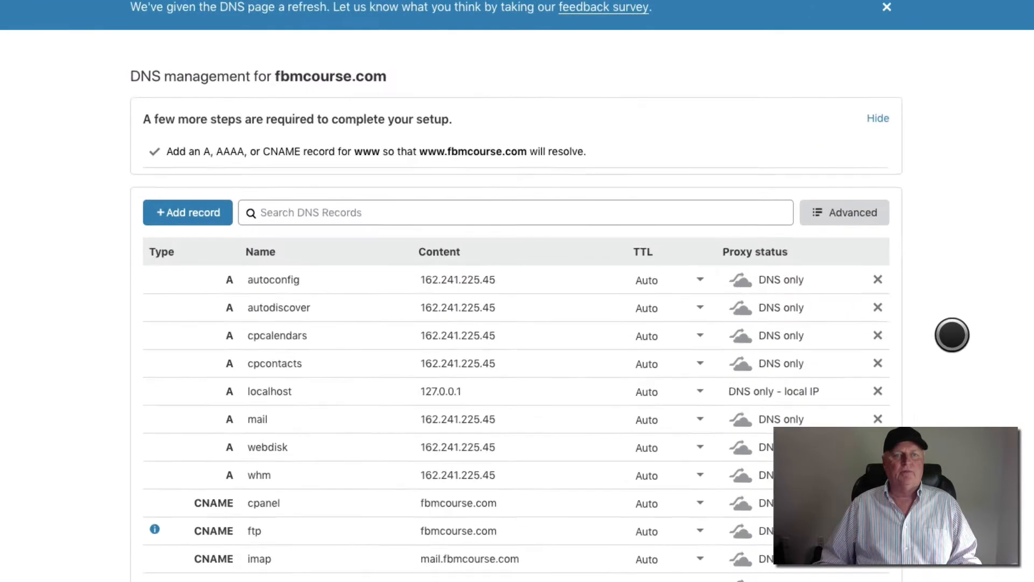
Add and save a CNAME record with the name www and the target fbmcourse.com.
{"action": "left_click", "coordinate": [160, 206]}
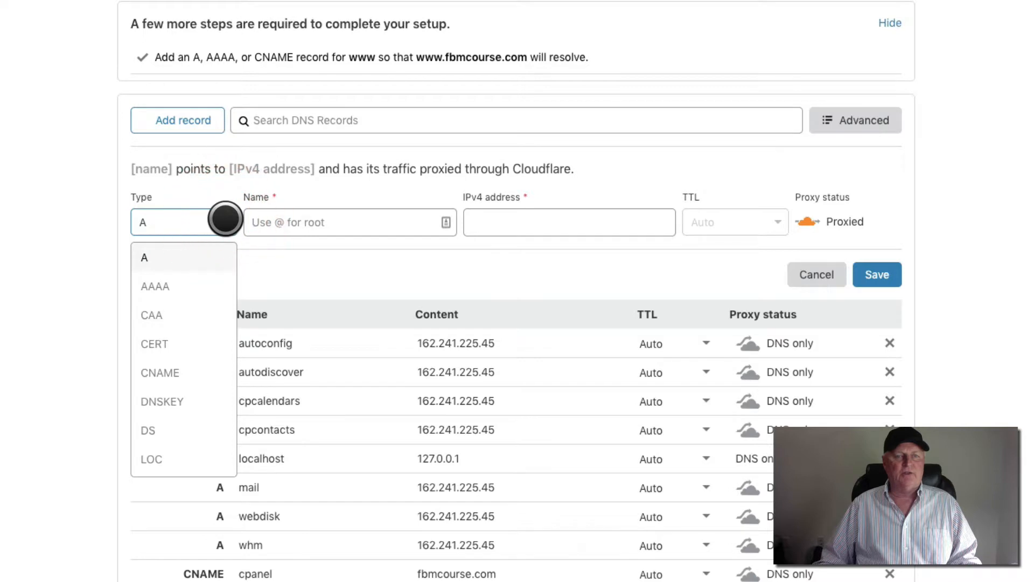
{"action": "left_click", "coordinate": [165, 369]}
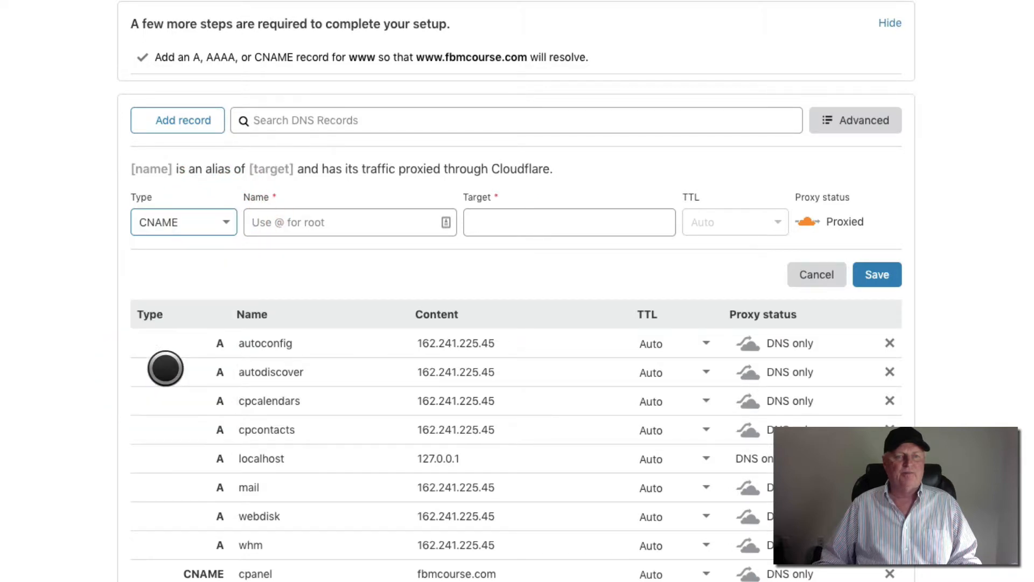
{"action": "left_click", "coordinate": [264, 222]}
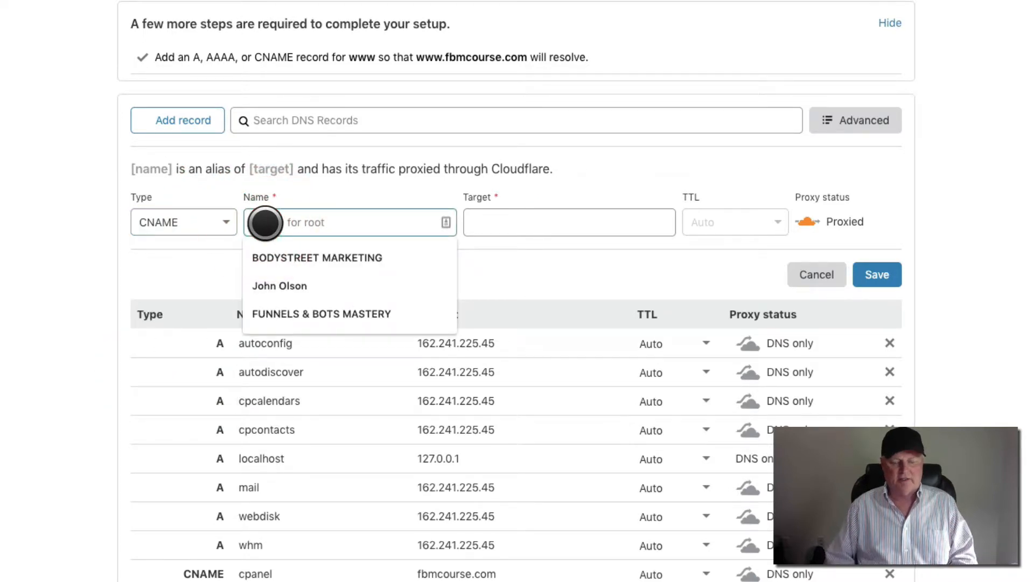
{"action": "type", "text": "www"}
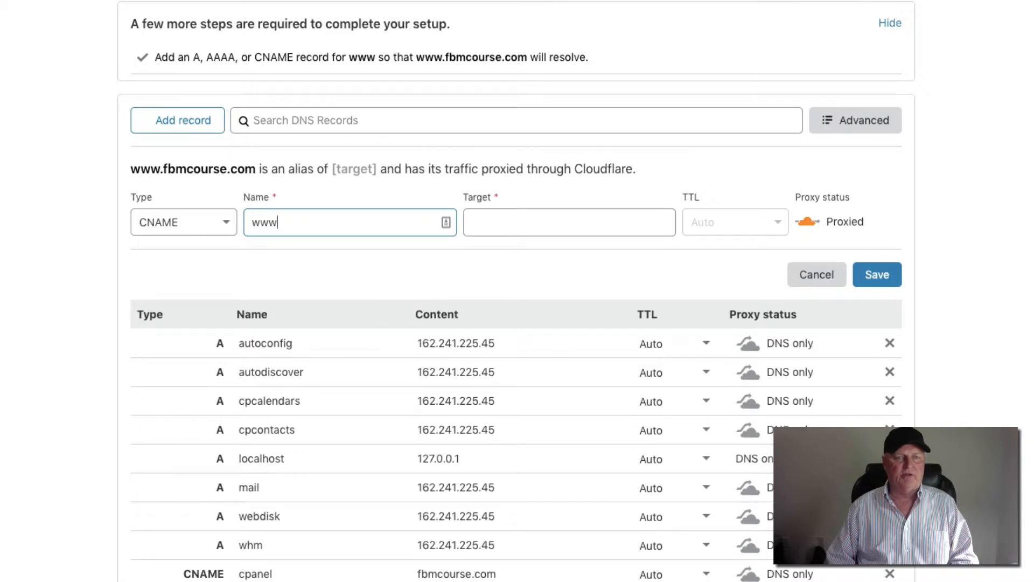
{"action": "left_click", "coordinate": [467, 225]}
{"action": "type", "text": "fbmcourse.com"}
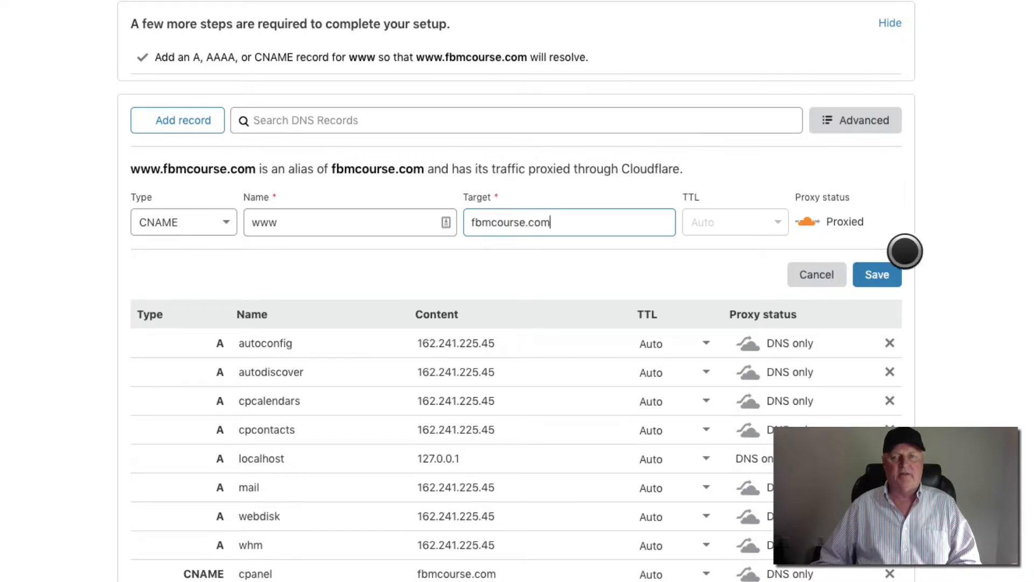
{"action": "left_click", "coordinate": [877, 272]}
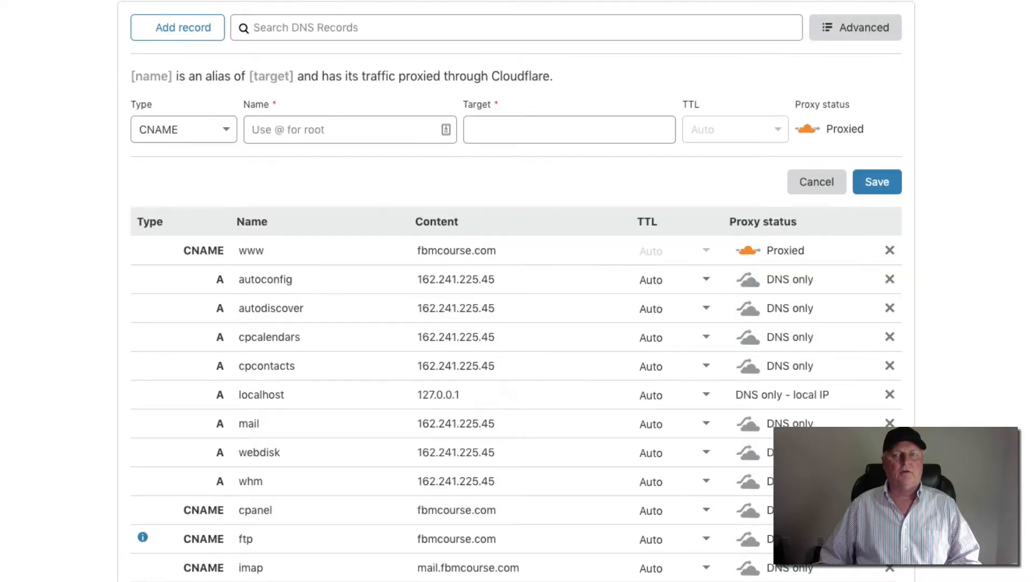
Add and save a CNAME record with the name @ and the target target.clickfunnels.com.
{"action": "left_click", "coordinate": [200, 27]}
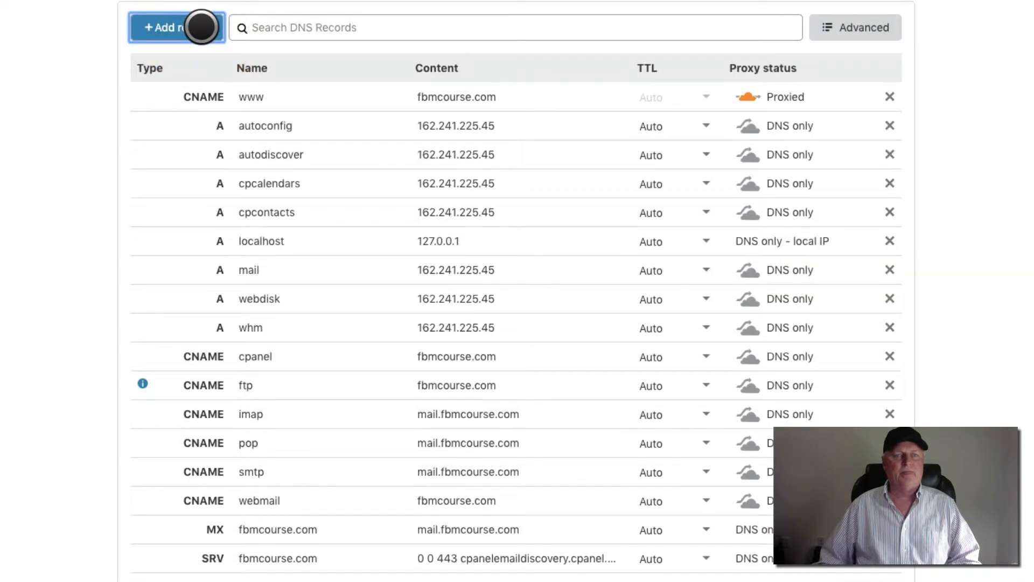
{"action": "left_click", "coordinate": [184, 27]}
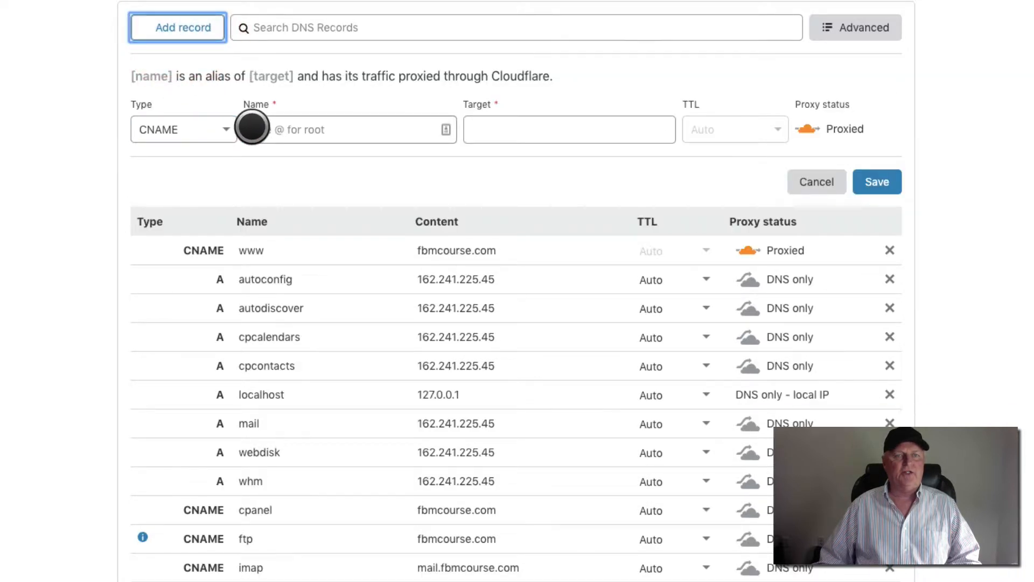
{"action": "left_click", "coordinate": [251, 127]}
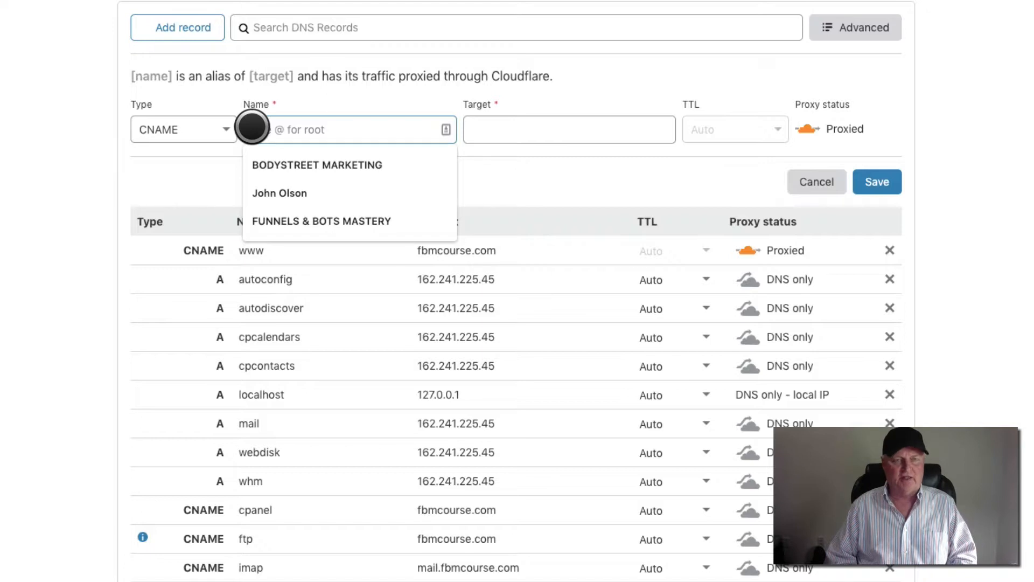
{"action": "type", "text": "@"}
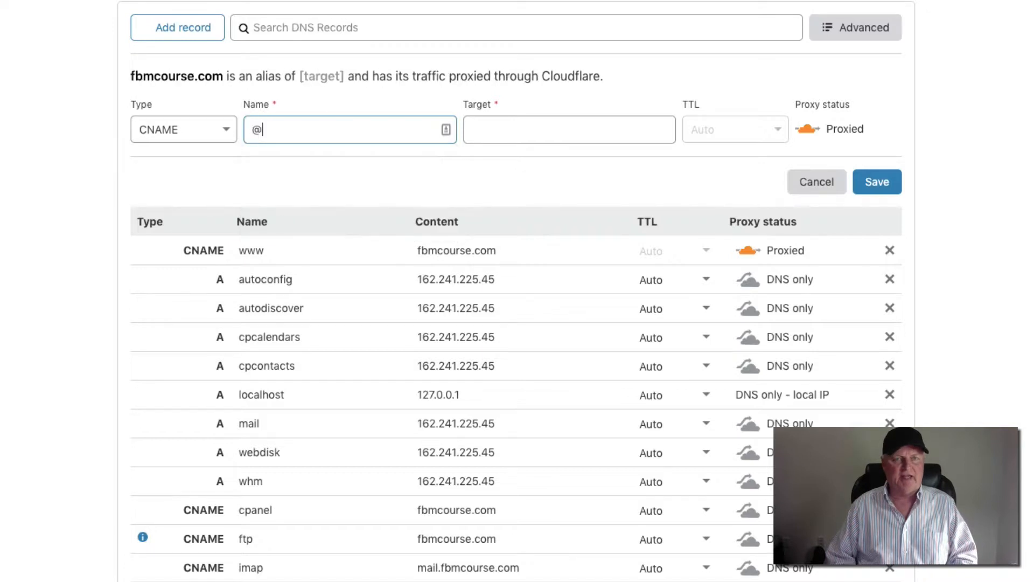
{"action": "left_click", "coordinate": [468, 134]}
{"action": "type", "text": "ta"}
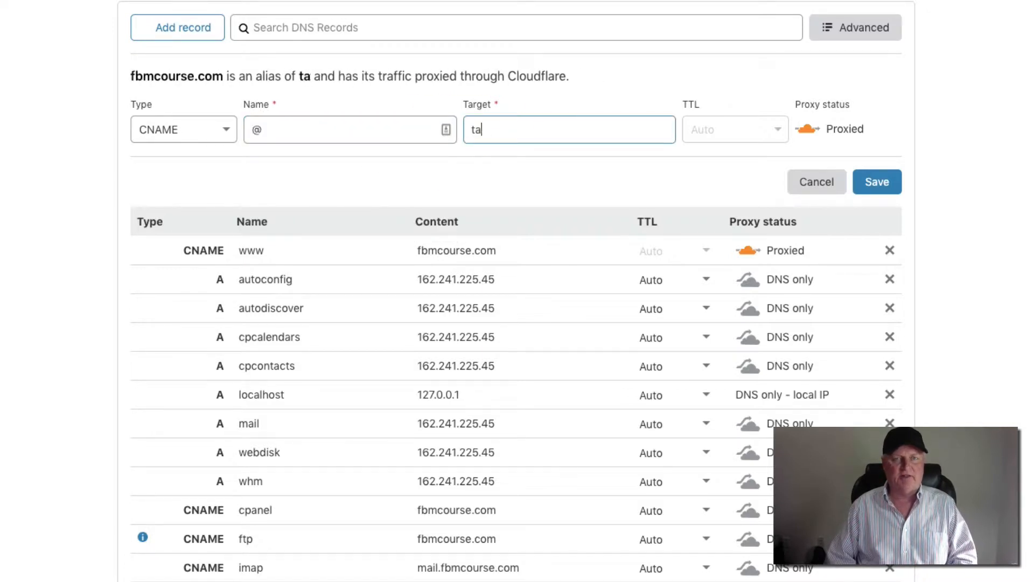
{"action": "type", "text": "rget."}
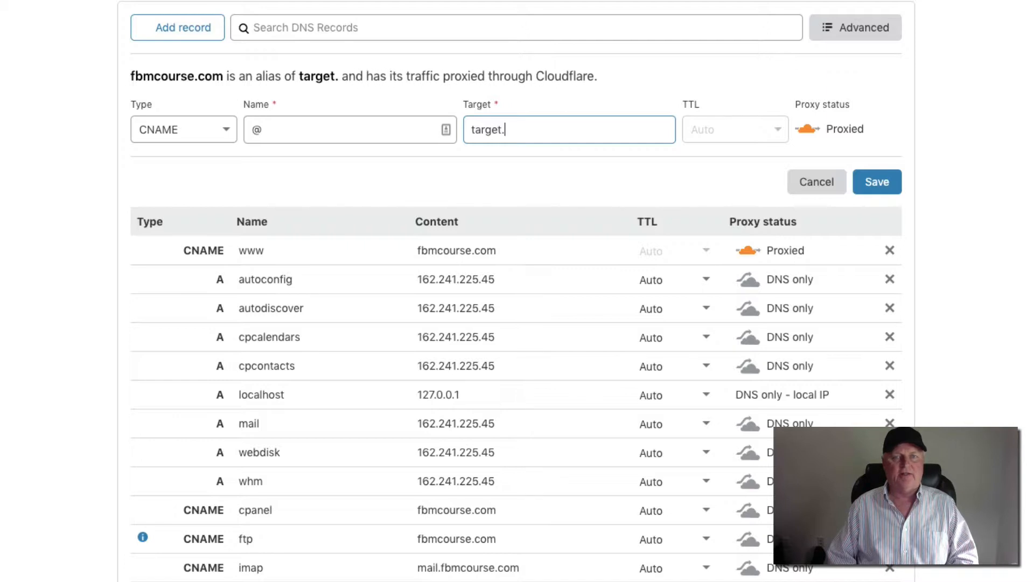
{"action": "type", "text": "clickfun"}
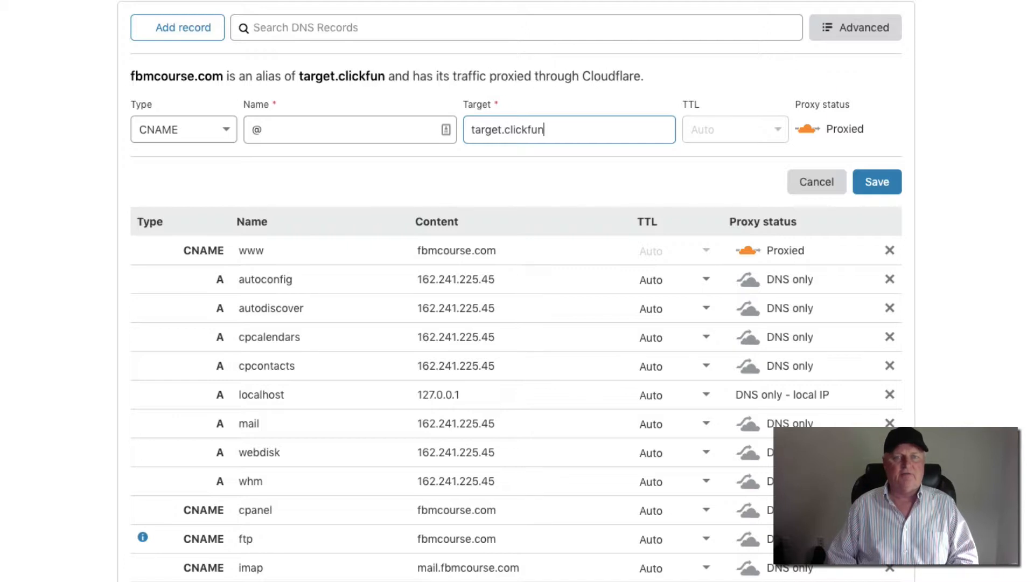
{"action": "type", "text": "nels.com"}
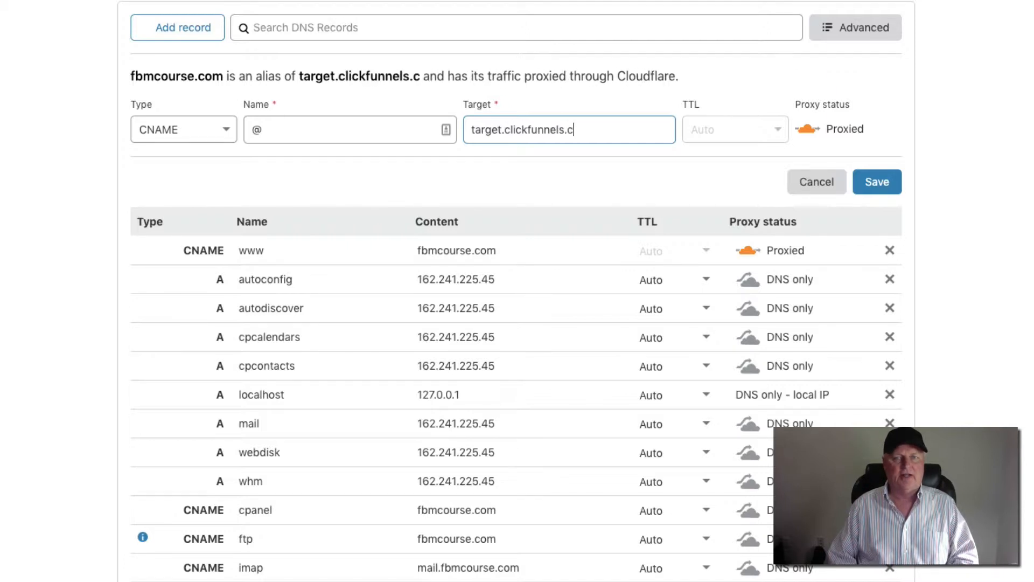
{"action": "left_click", "coordinate": [877, 183]}
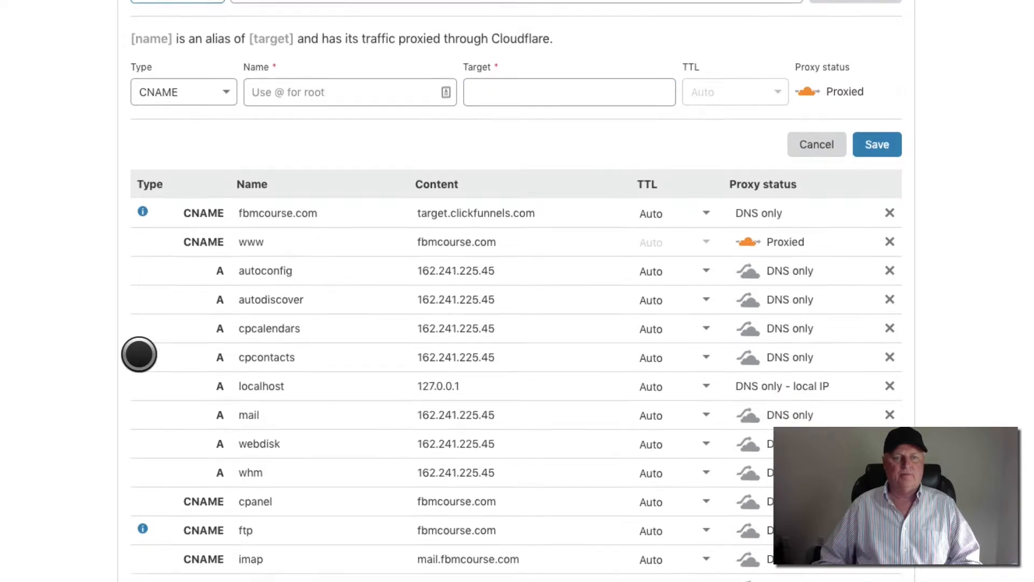
{"action": "scroll", "coordinate": [139, 353], "scroll_direction": "down", "scroll_amount": 5}
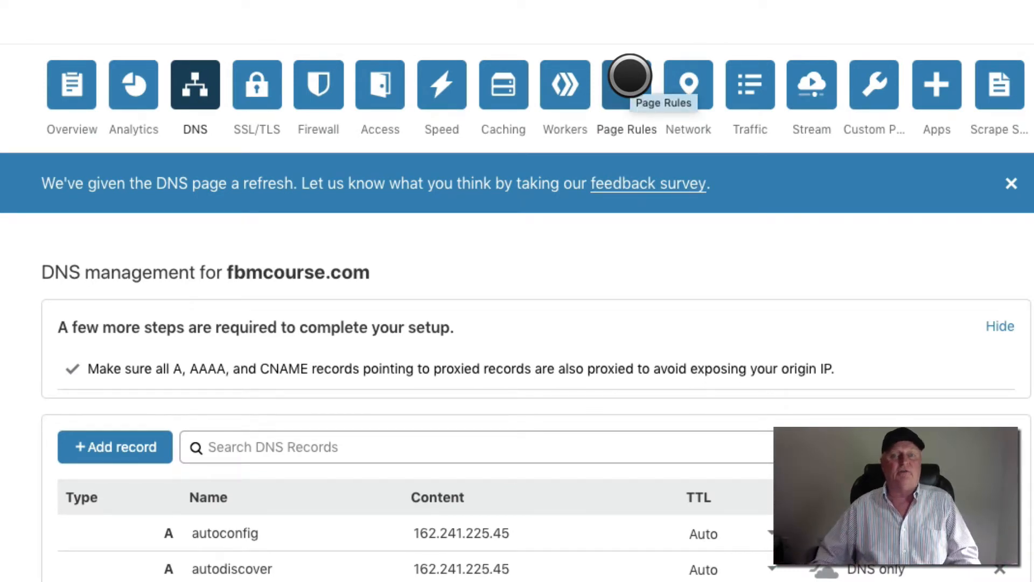
{"action": "left_click", "coordinate": [629, 74]}
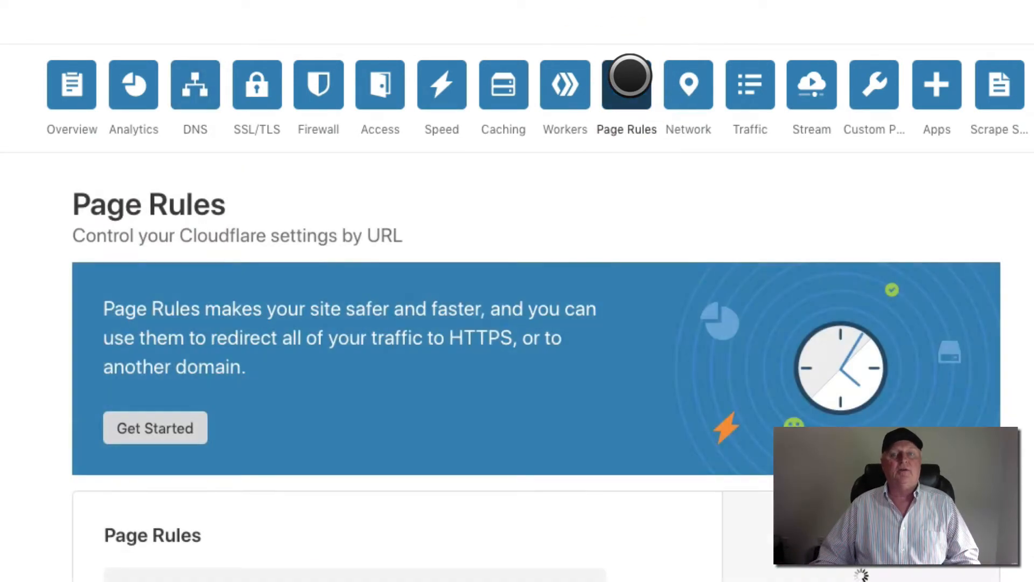
{"action": "scroll", "coordinate": [517, 291], "scroll_direction": "down", "scroll_amount": 6}
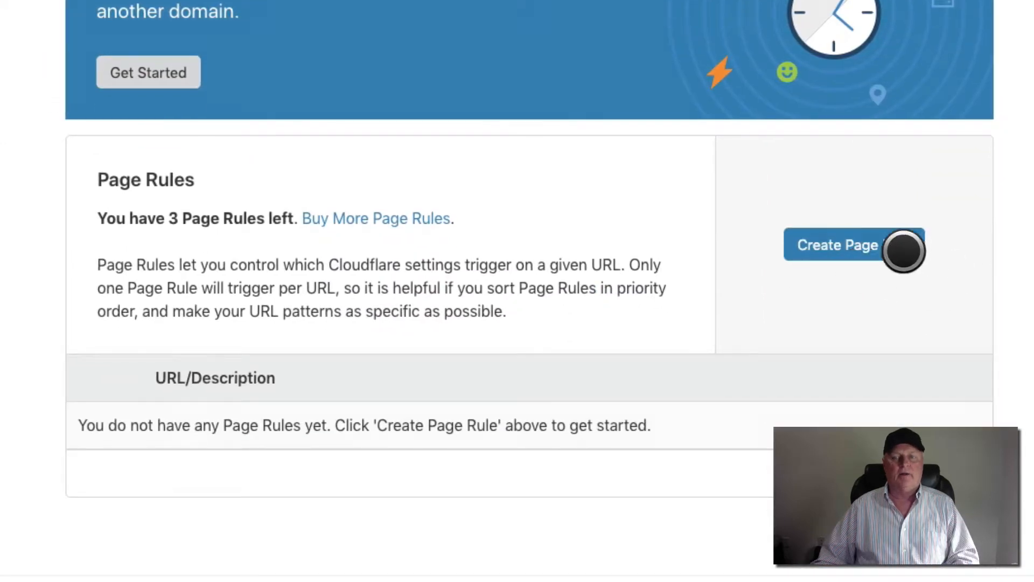
{"action": "left_click", "coordinate": [837, 241]}
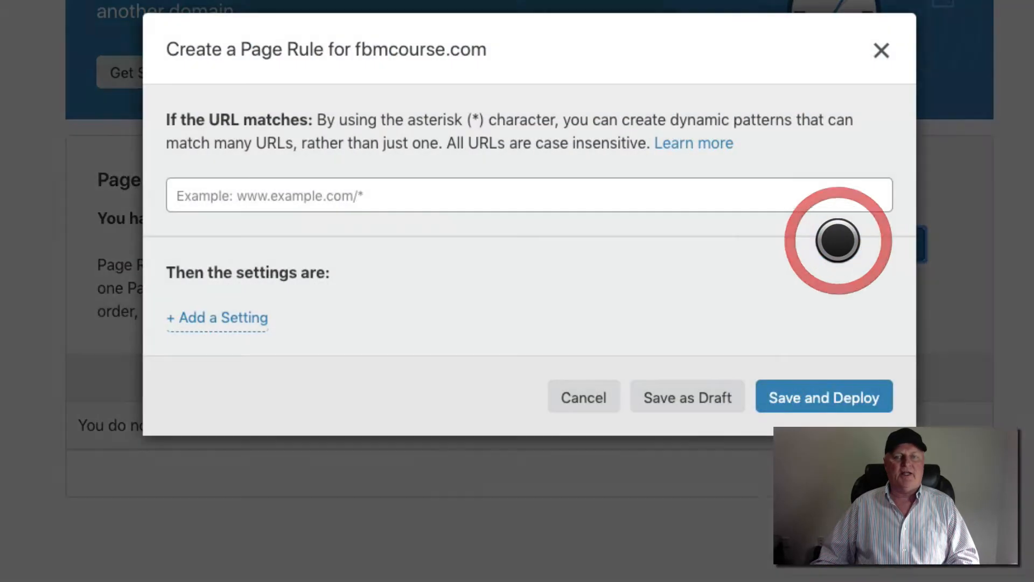
{"action": "left_click", "coordinate": [509, 198]}
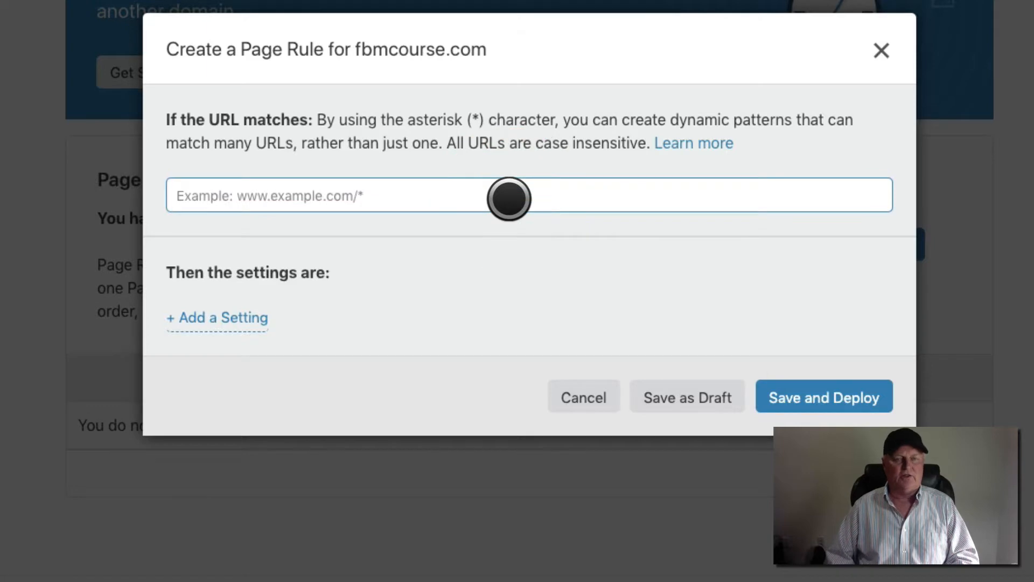
{"action": "type", "text": "www."}
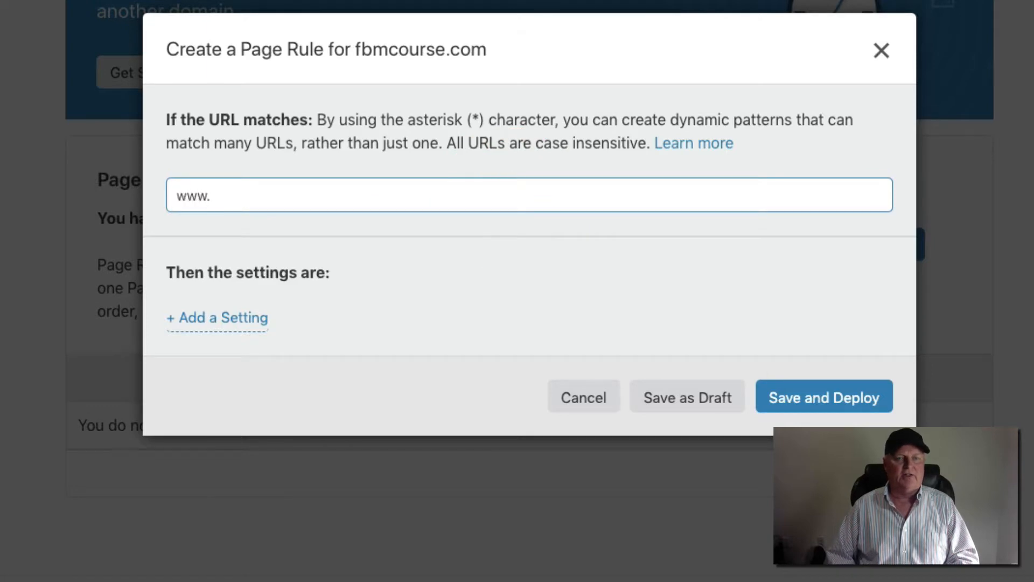
{"action": "type", "text": "fbmcour"}
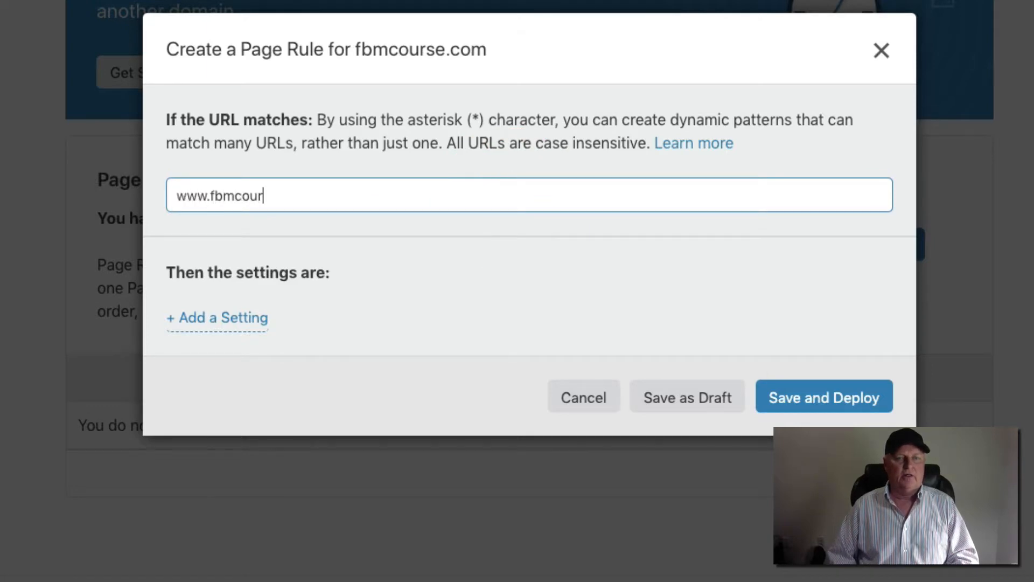
{"action": "type", "text": "se.com/*"}
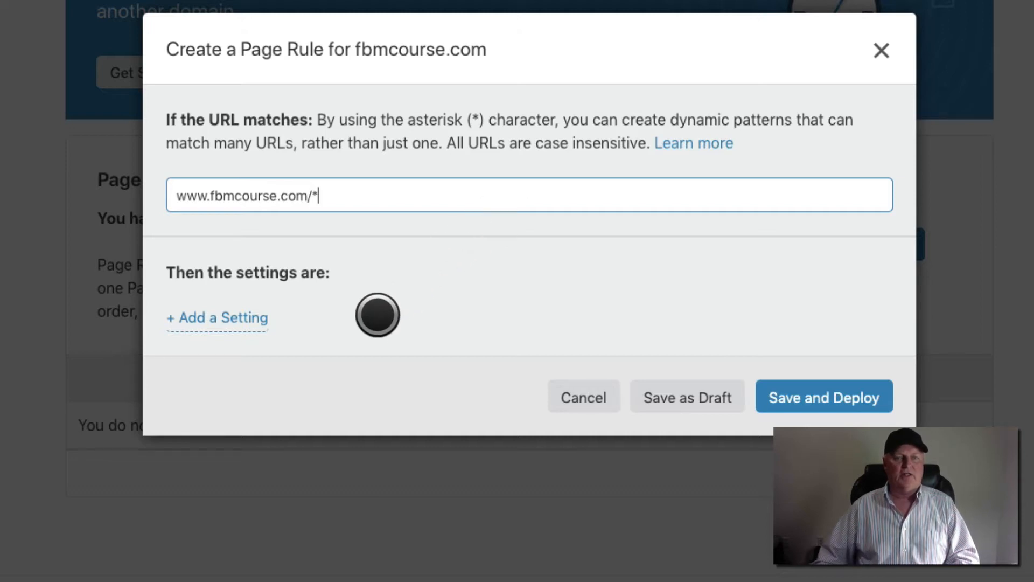
{"action": "left_click", "coordinate": [218, 321]}
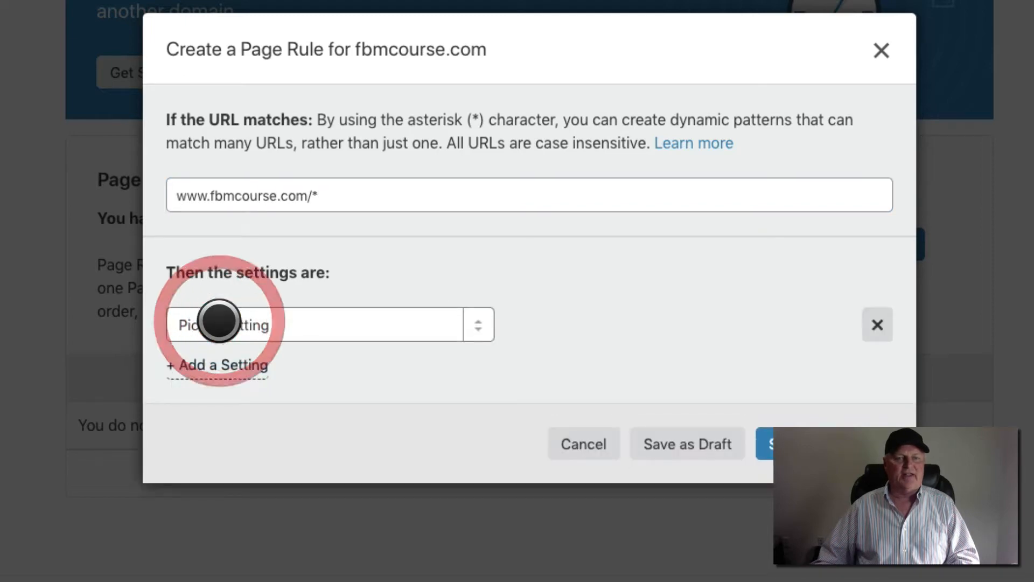
{"action": "left_click", "coordinate": [470, 324]}
{"action": "scroll", "coordinate": [385, 470], "scroll_direction": "down", "scroll_amount": 5}
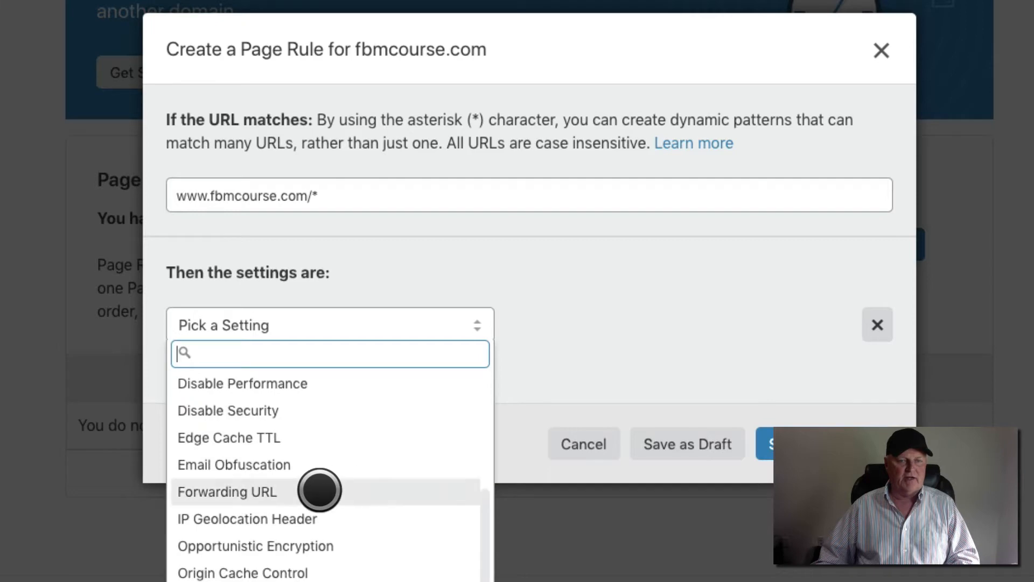
{"action": "left_click", "coordinate": [229, 488]}
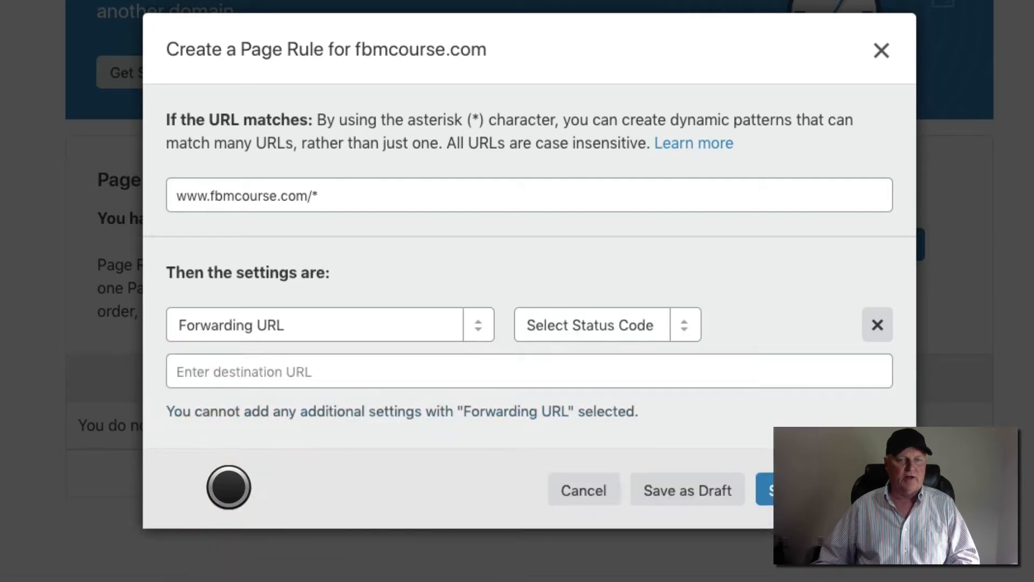
{"action": "left_click", "coordinate": [686, 325]}
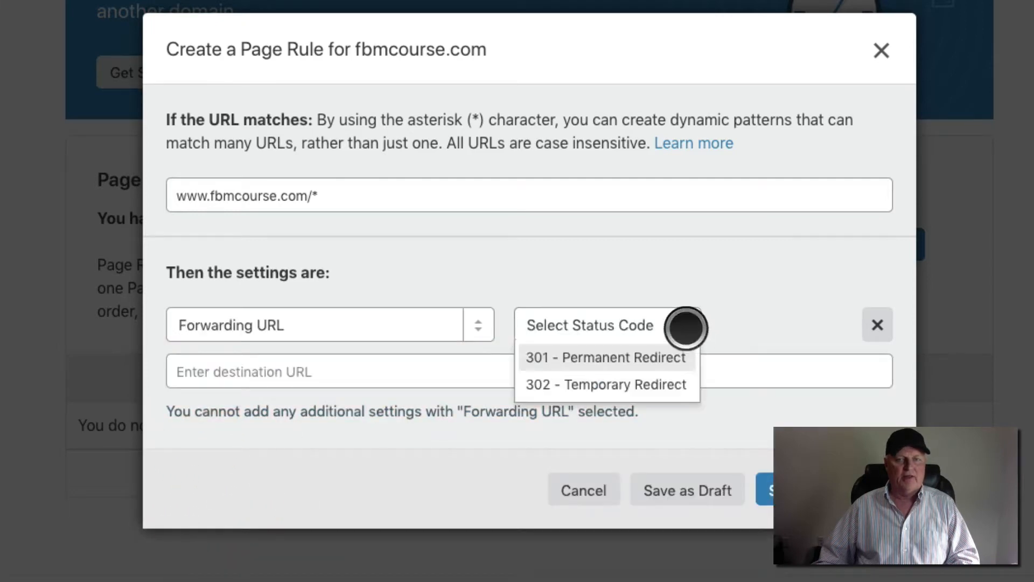
{"action": "left_click", "coordinate": [612, 355]}
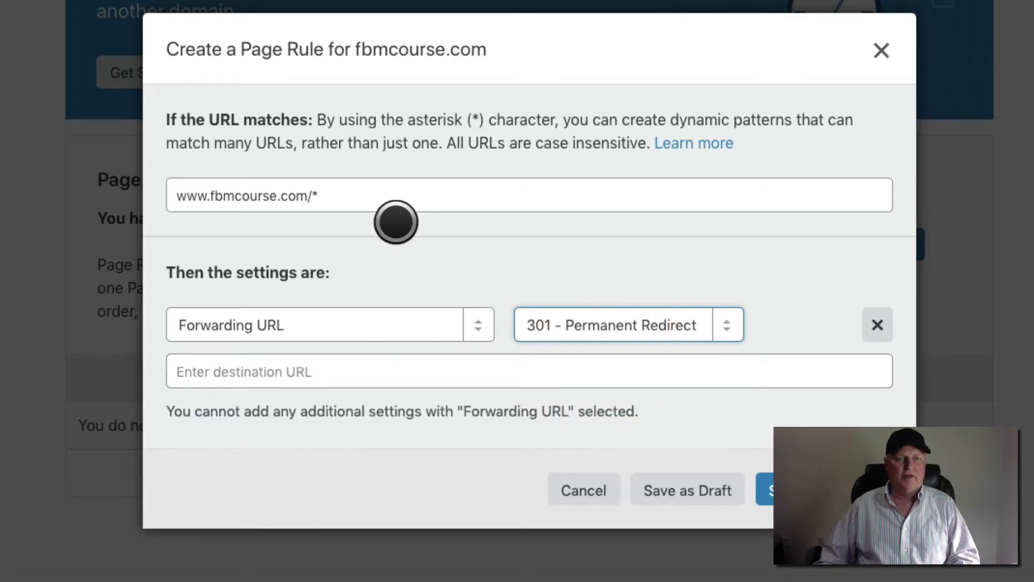
{"action": "left_click", "coordinate": [181, 374]}
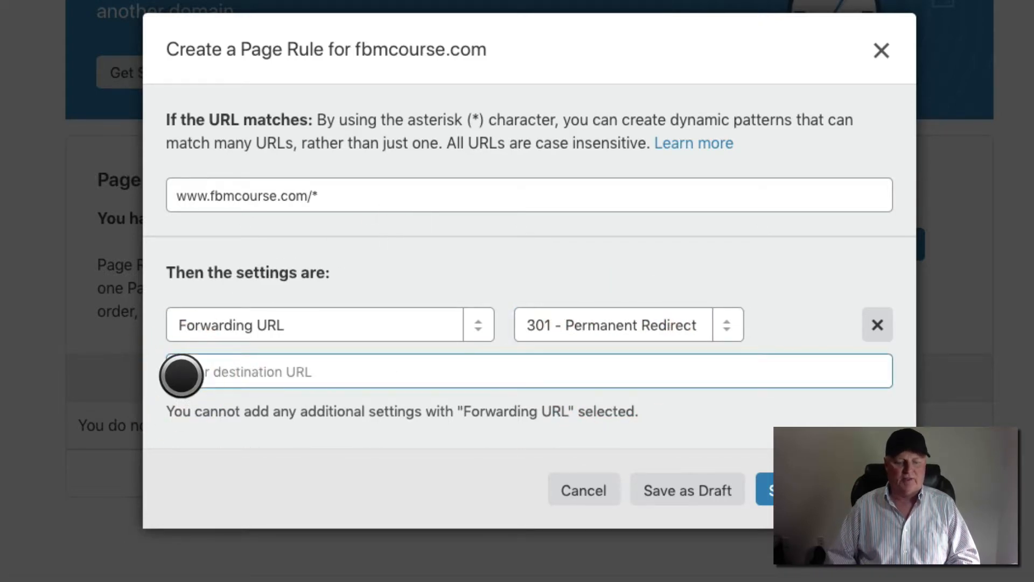
{"action": "type", "text": "https"}
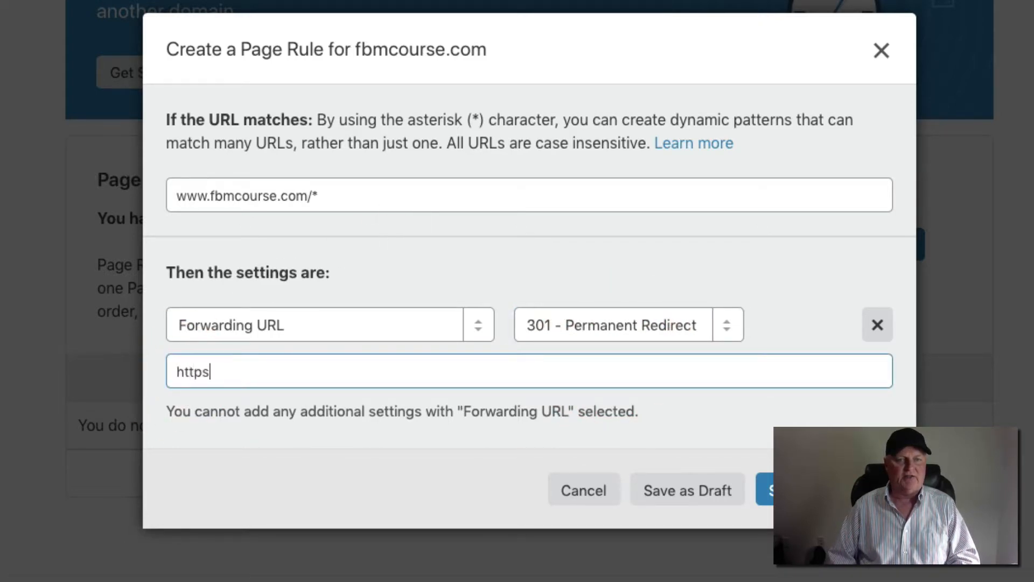
{"action": "type", "text": "://"}
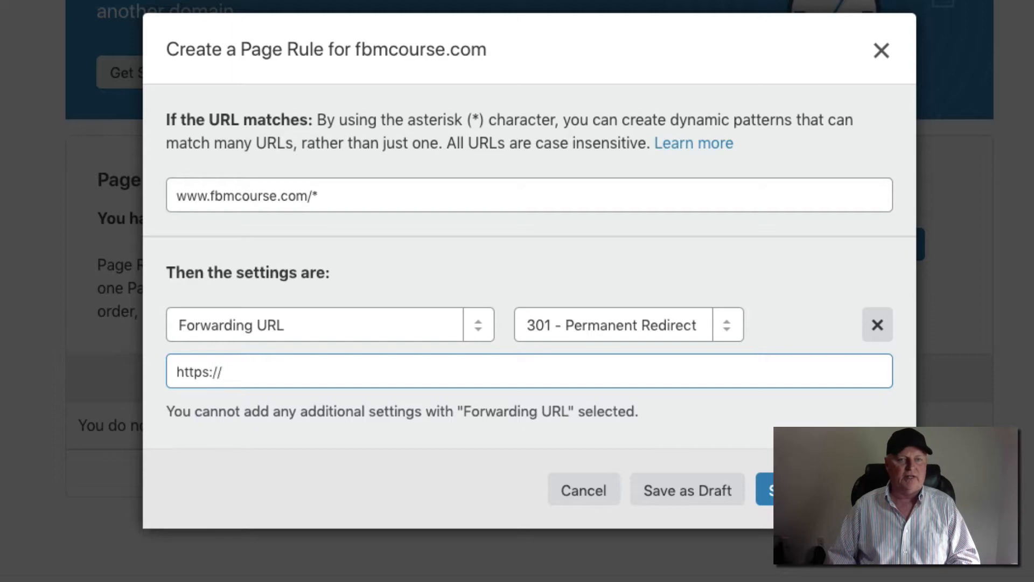
{"action": "type", "text": "fbm"}
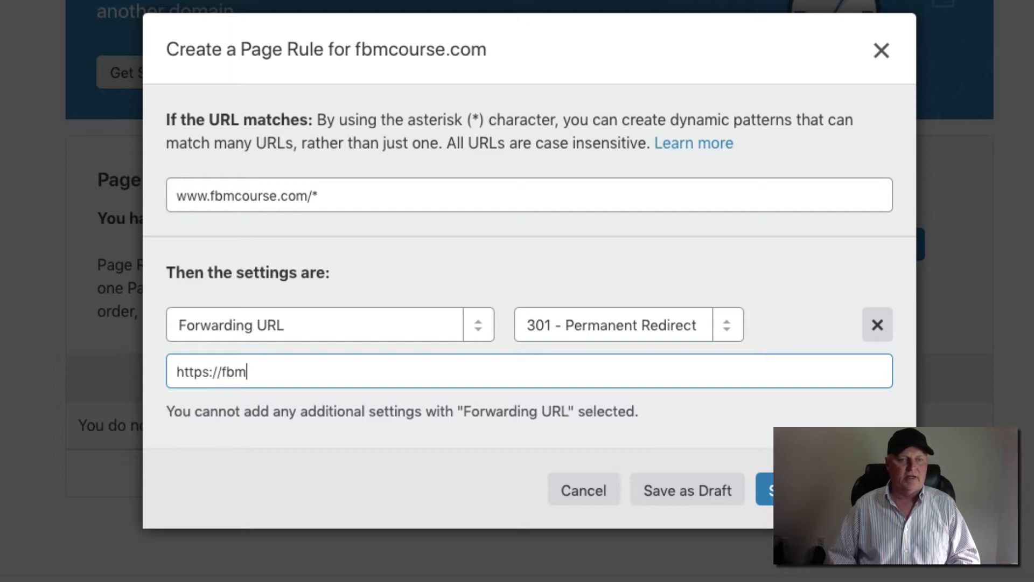
{"action": "type", "text": "course"}
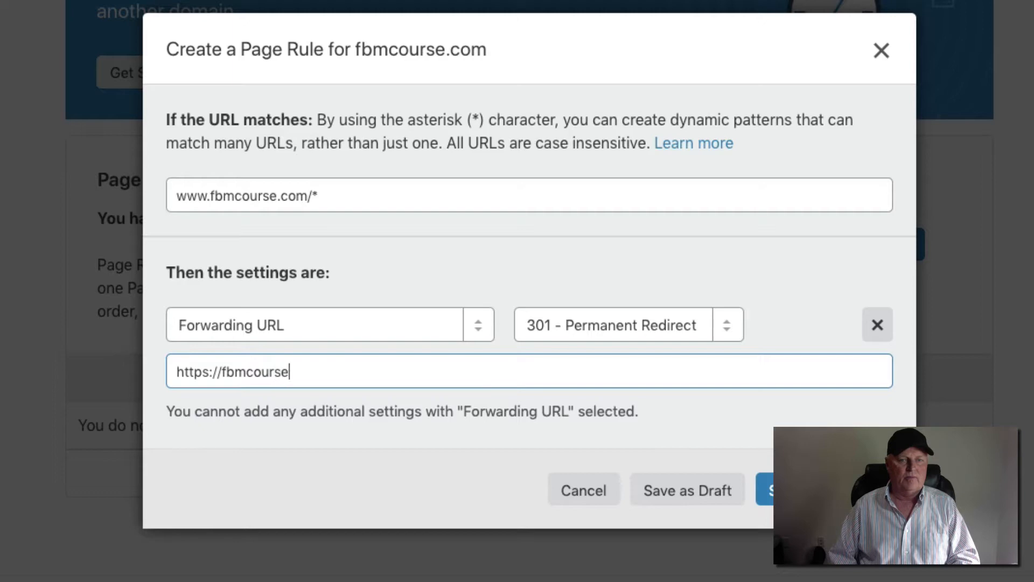
{"action": "type", "text": ".com/"}
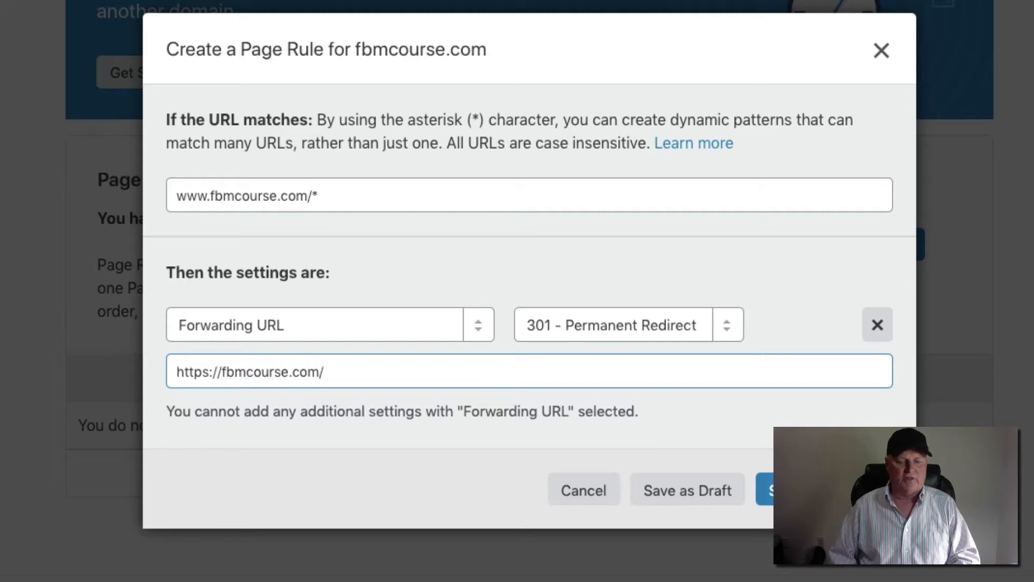
{"action": "type", "text": "$1"}
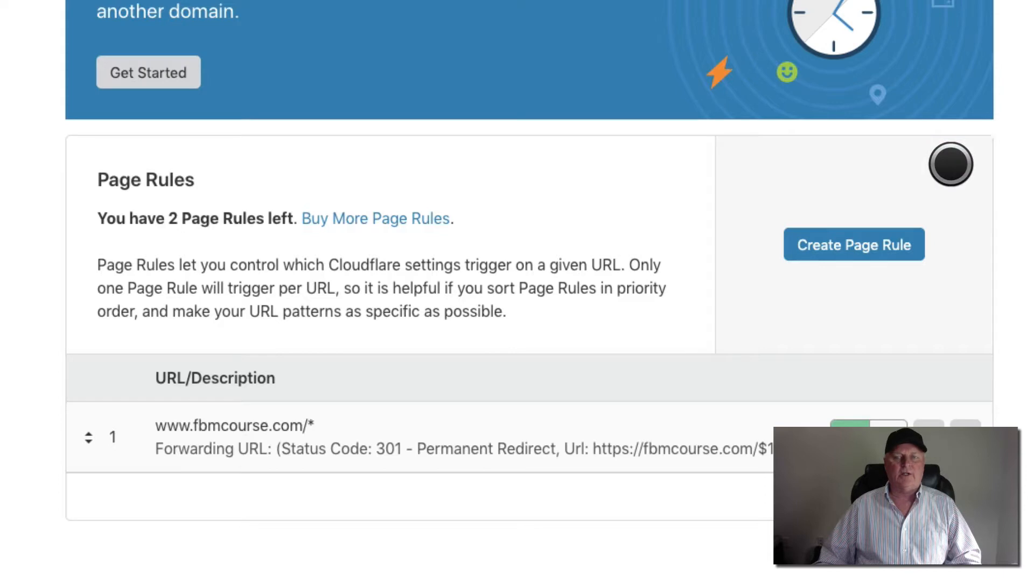
{"action": "left_click", "coordinate": [838, 238]}
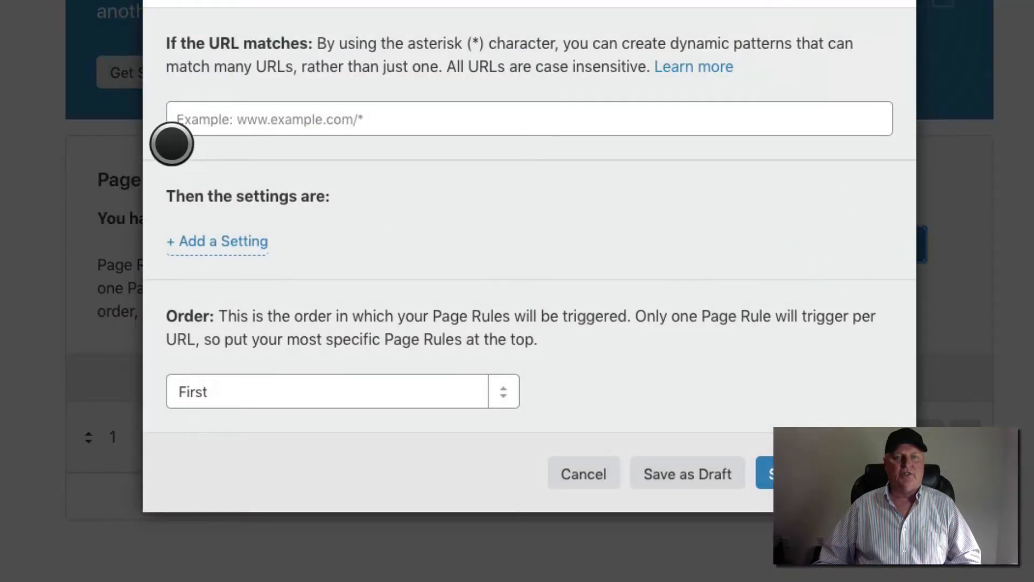
{"action": "left_click", "coordinate": [181, 121]}
{"action": "type", "text": "https://fb"}
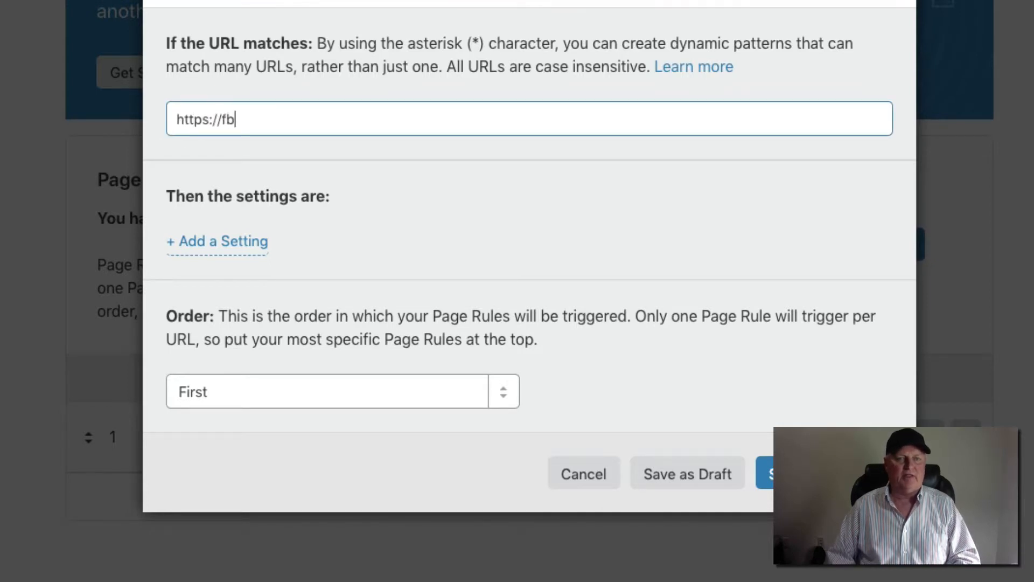
{"action": "type", "text": "mcourse."}
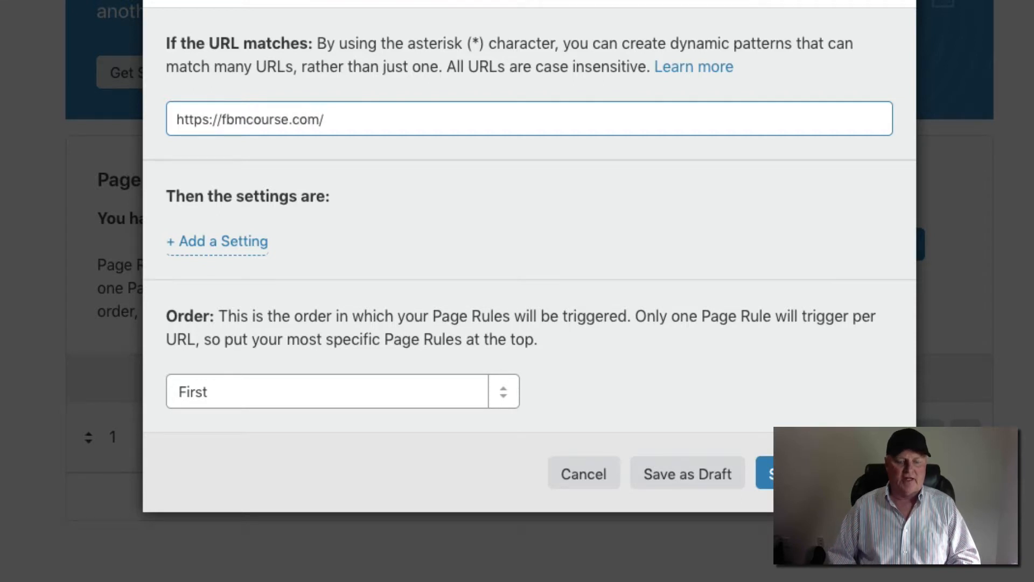
{"action": "type", "text": "com/*"}
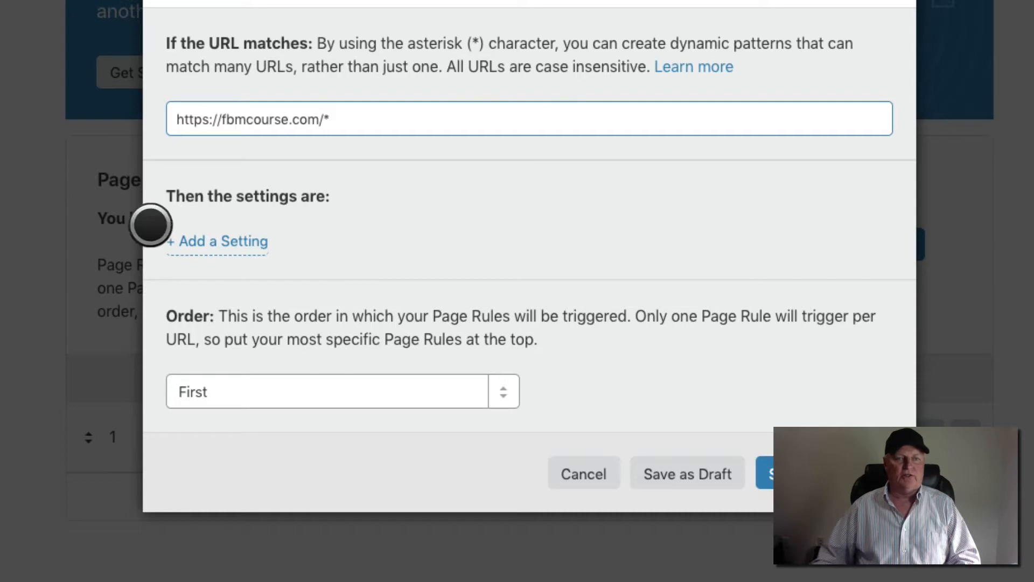
{"action": "left_click", "coordinate": [215, 244]}
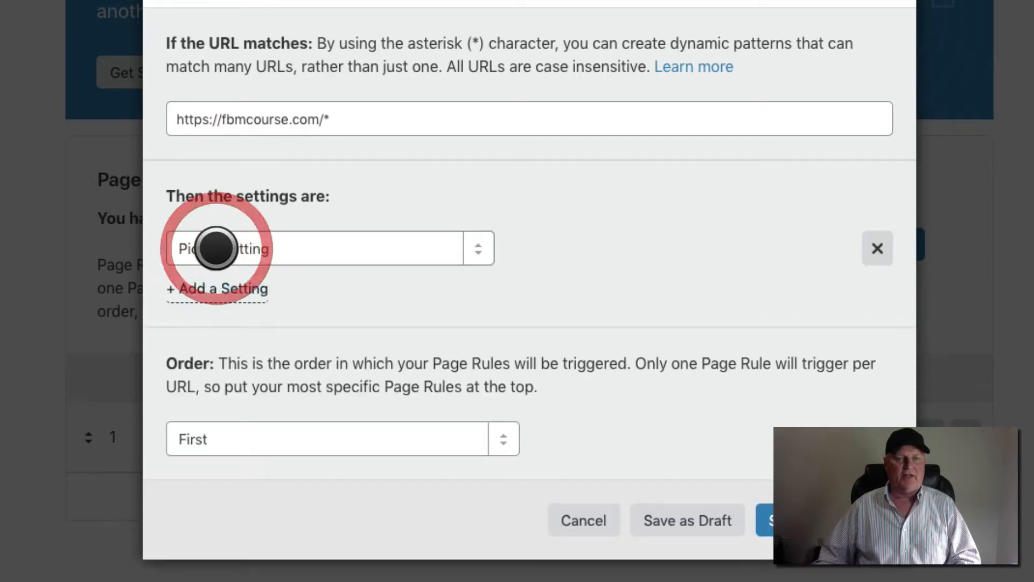
{"action": "left_click", "coordinate": [492, 237]}
{"action": "scroll", "coordinate": [358, 388], "scroll_direction": "down", "scroll_amount": 3}
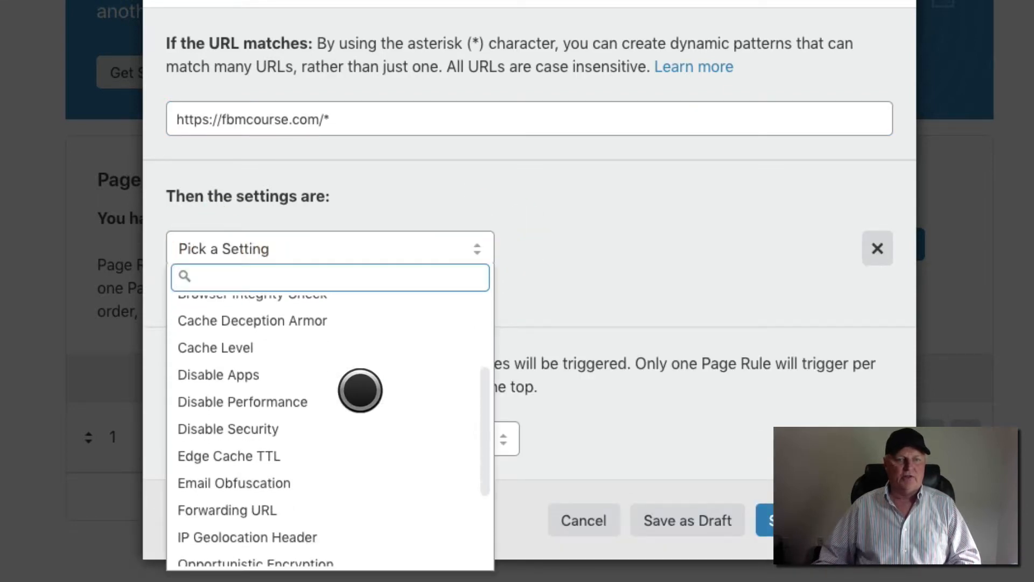
{"action": "left_click", "coordinate": [253, 507]}
{"action": "left_click", "coordinate": [627, 247]}
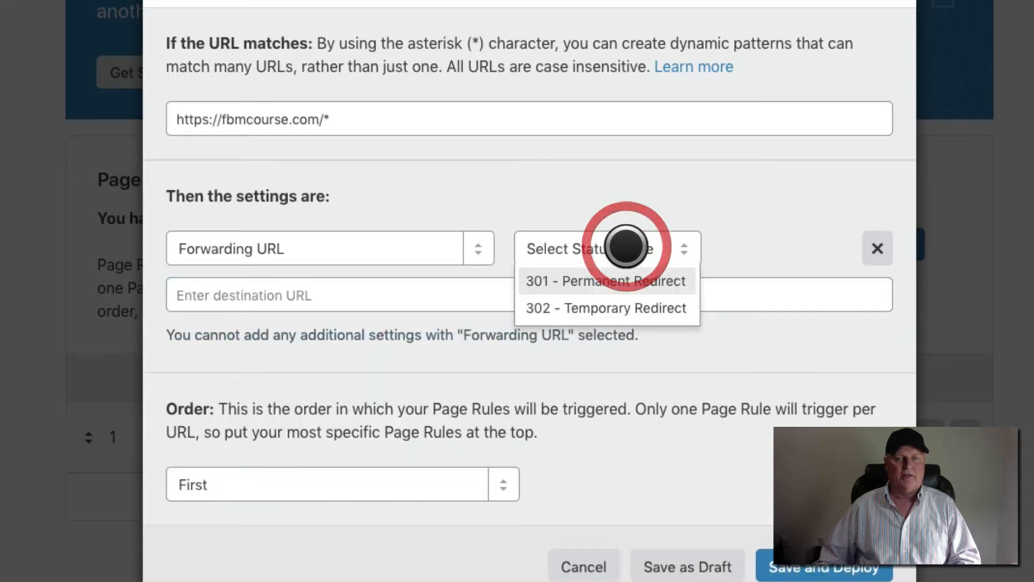
{"action": "left_click", "coordinate": [603, 277]}
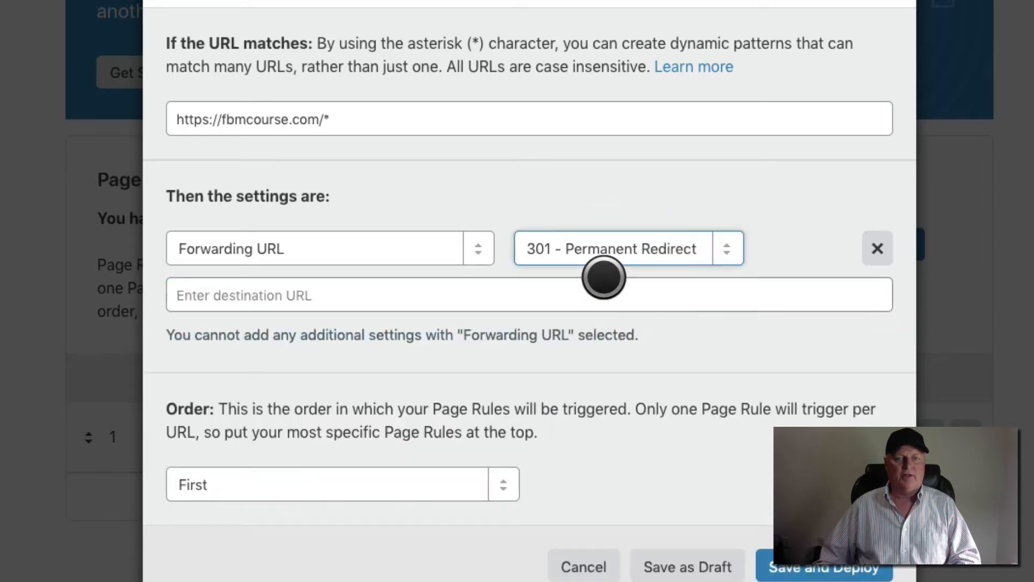
{"action": "left_click", "coordinate": [196, 295]}
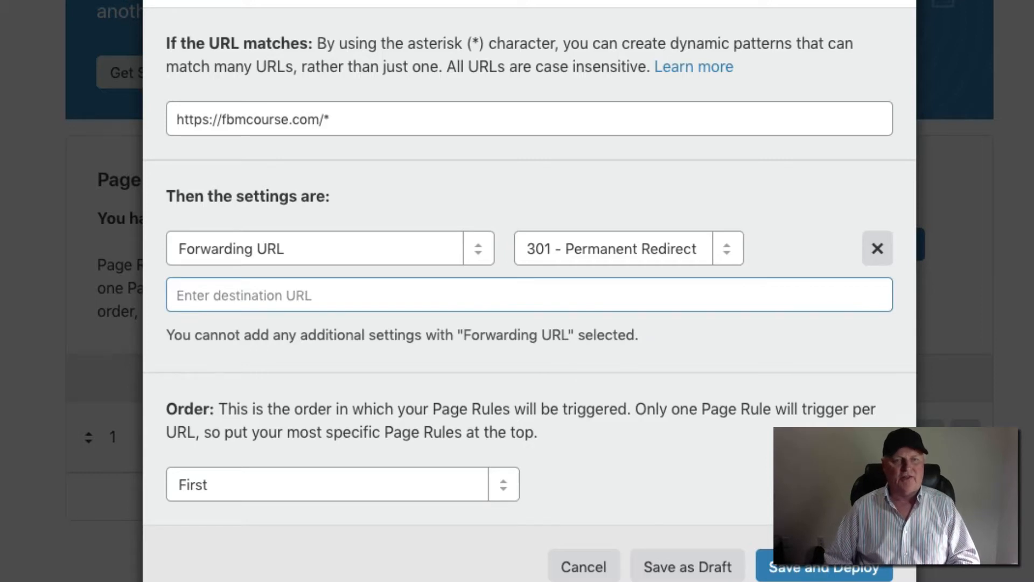
{"action": "type", "text": "htt"}
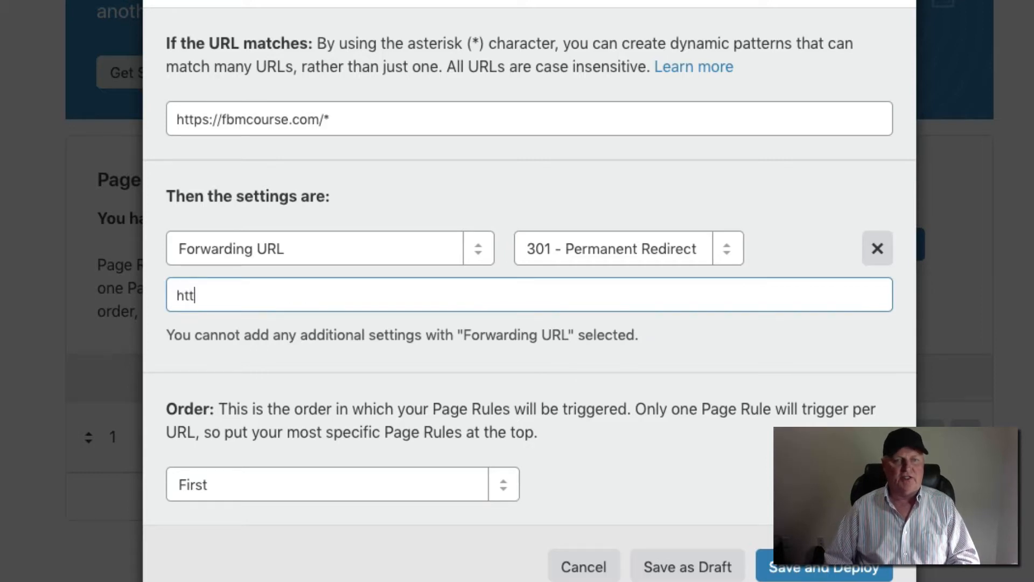
{"action": "type", "text": "ps://www.f"}
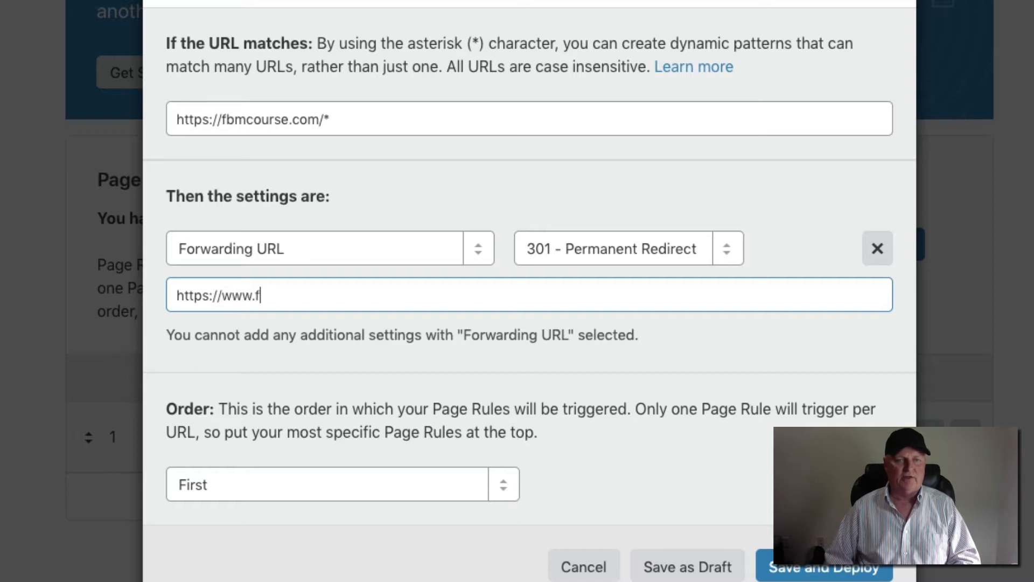
{"action": "type", "text": "bm"}
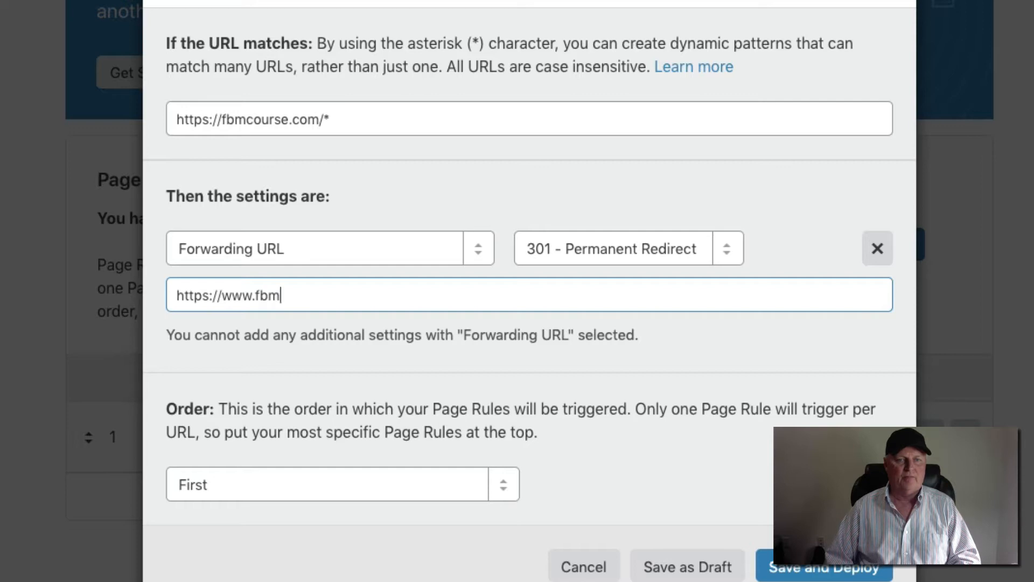
{"action": "type", "text": "course.com"}
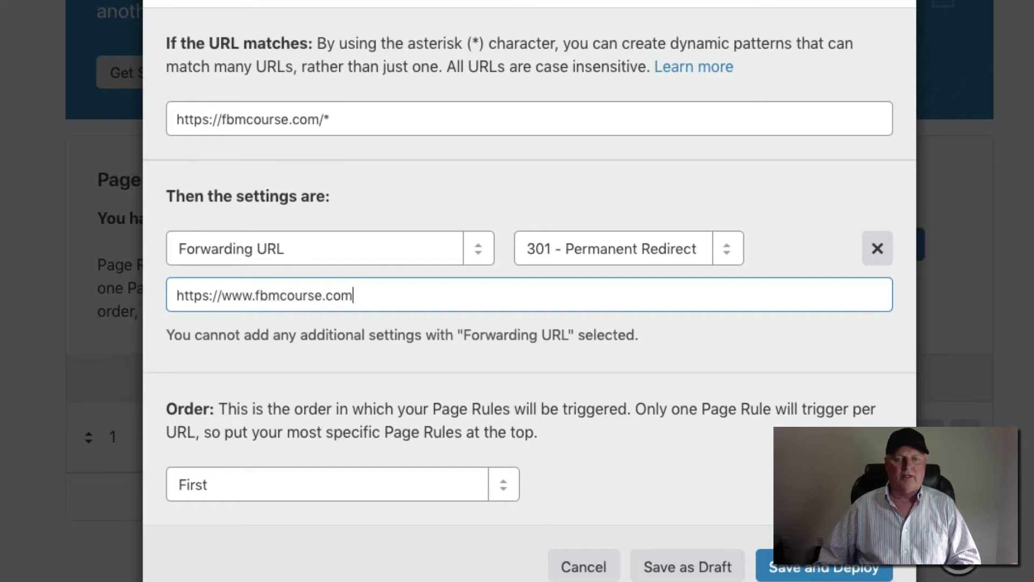
{"action": "left_click", "coordinate": [849, 568]}
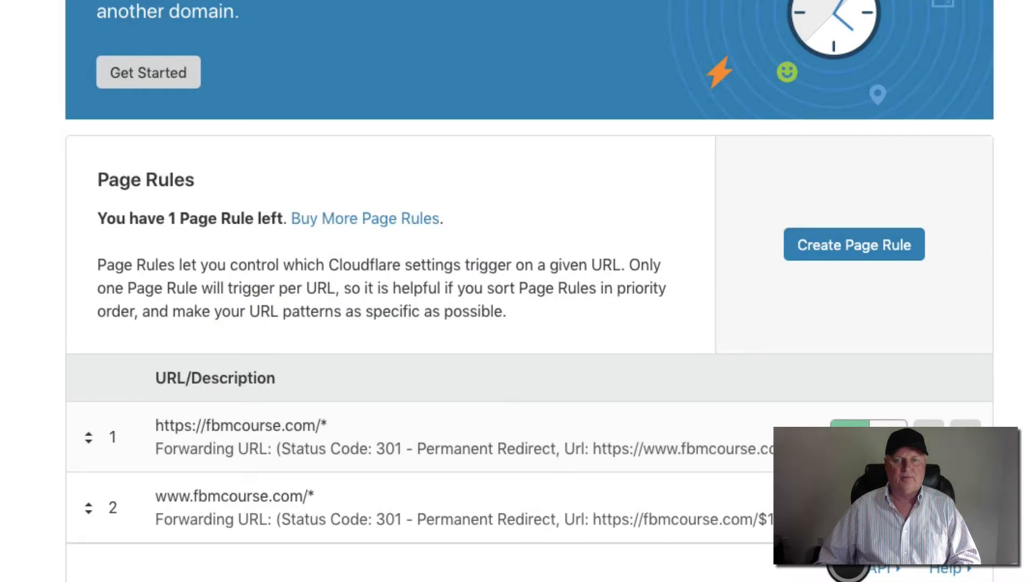
Switch to ClickFunnels, confirm that the CNAME setup is done, and associate the FUNNELS & BOTS MASTERY funnel with fbmcourse.com.
{"action": "scroll", "coordinate": [774, 307], "scroll_direction": "down", "scroll_amount": 4}
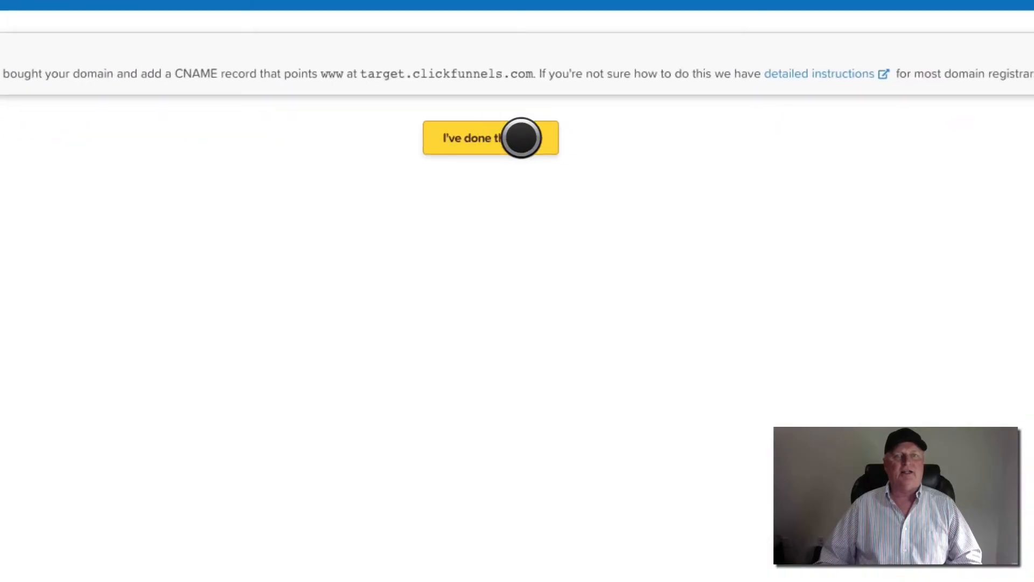
{"action": "left_click", "coordinate": [502, 140]}
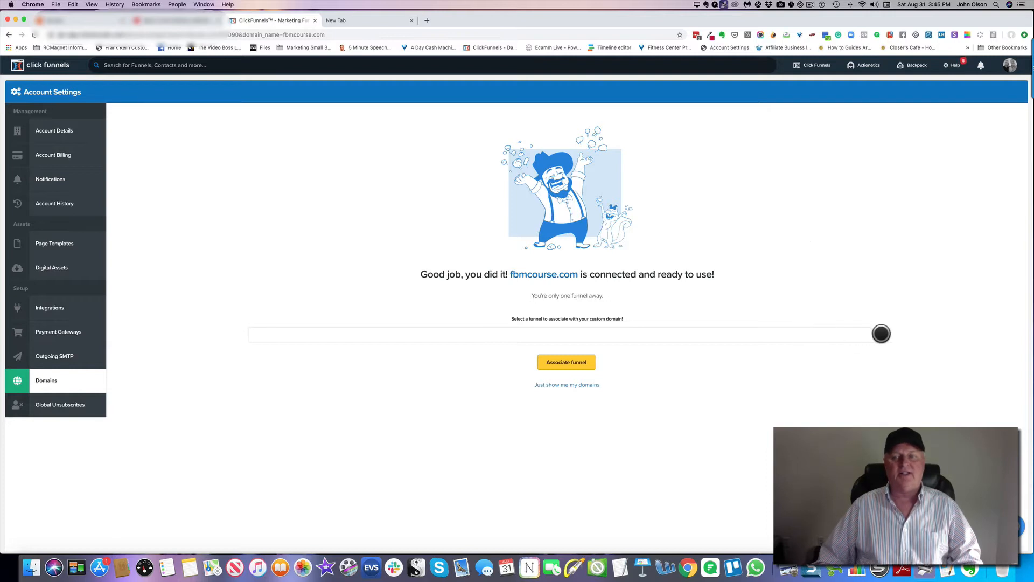
{"action": "left_click", "coordinate": [882, 333]}
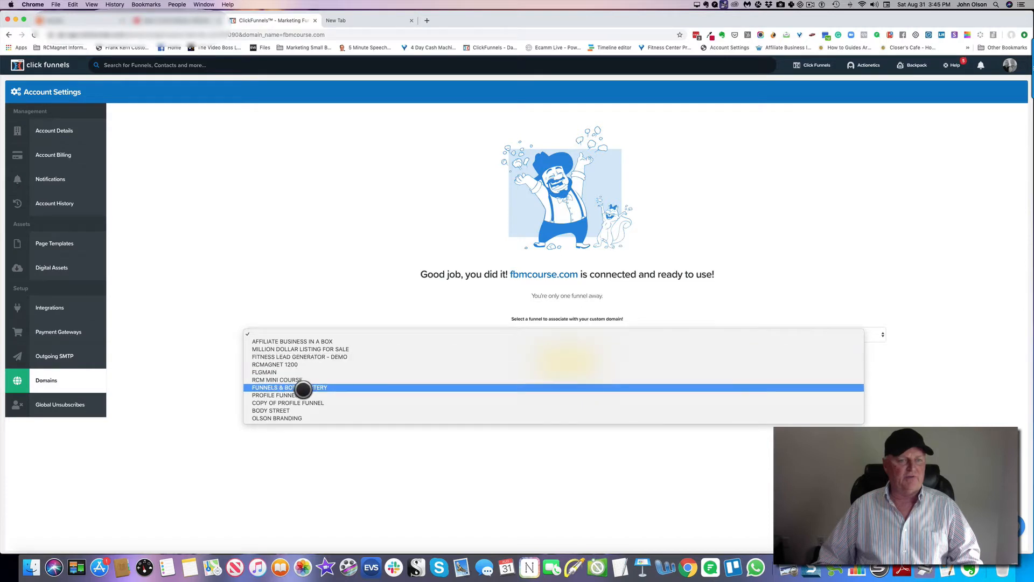
{"action": "left_click", "coordinate": [283, 387]}
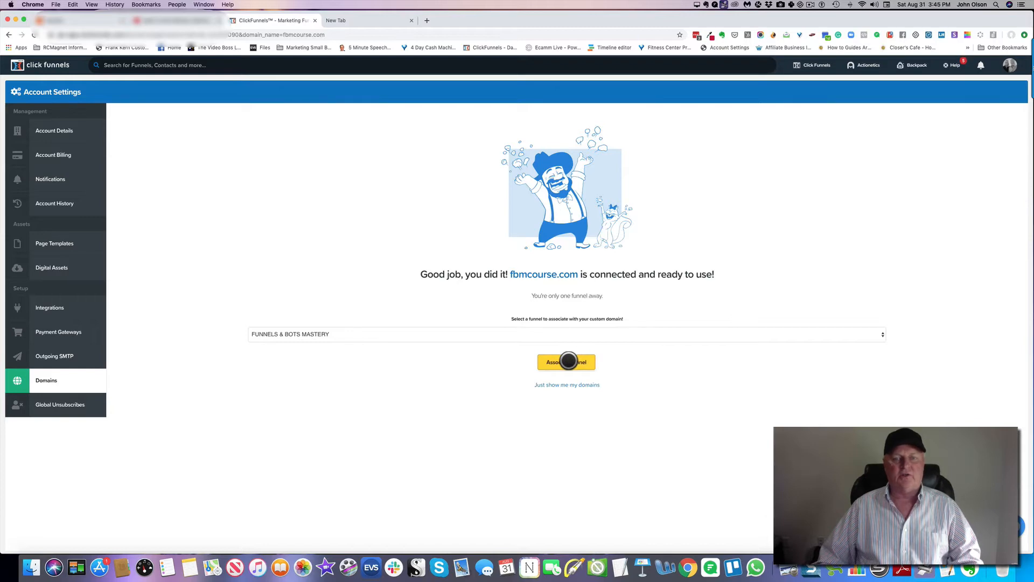
{"action": "left_click", "coordinate": [567, 362]}
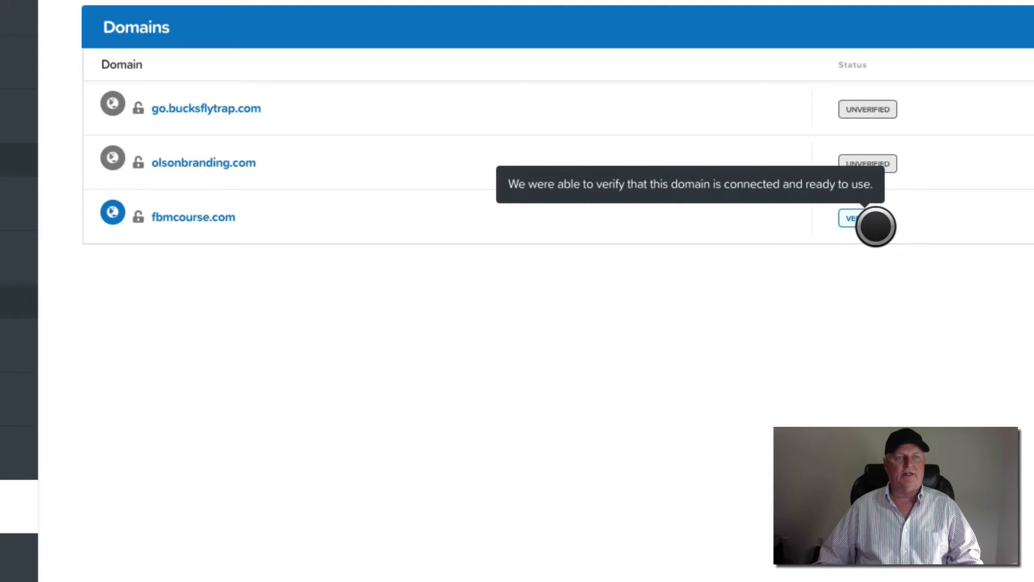
Open the fbmcourse.com domain settings and choose FUNNELS & BOTS MASTERY / Membership Area as the default page for the root URL.
{"action": "left_click", "coordinate": [180, 219]}
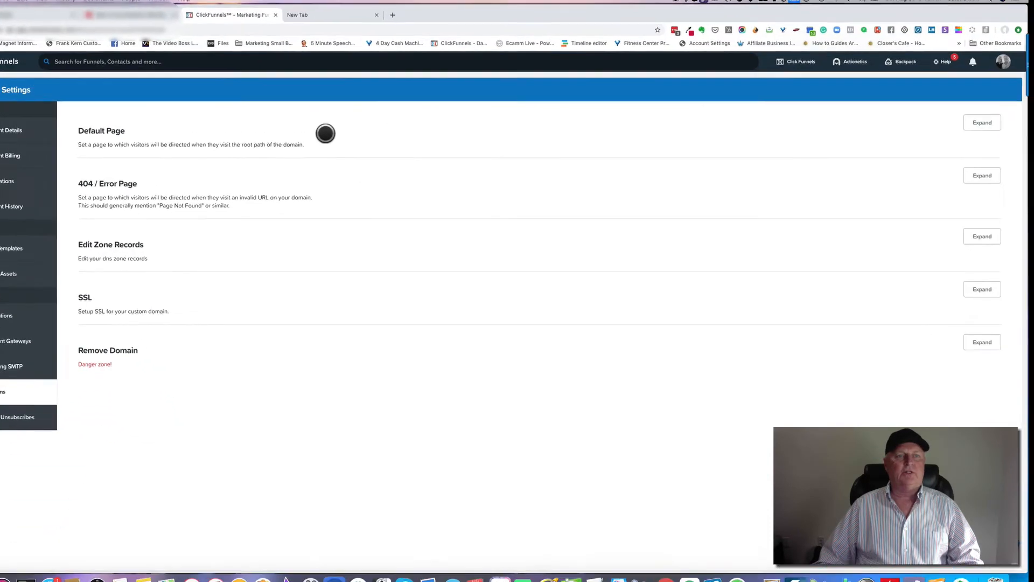
{"action": "left_click", "coordinate": [978, 121]}
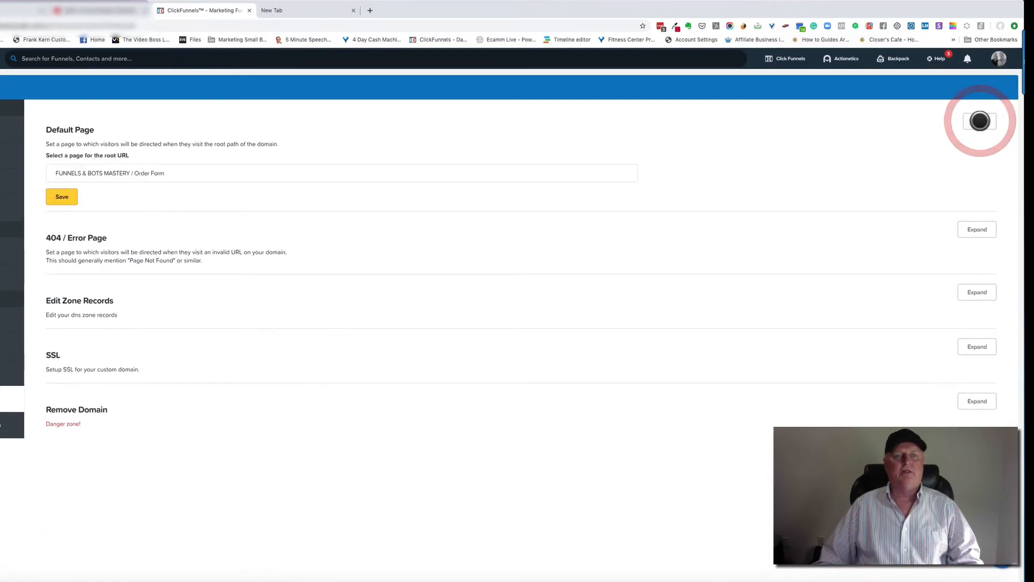
{"action": "left_click", "coordinate": [397, 128]}
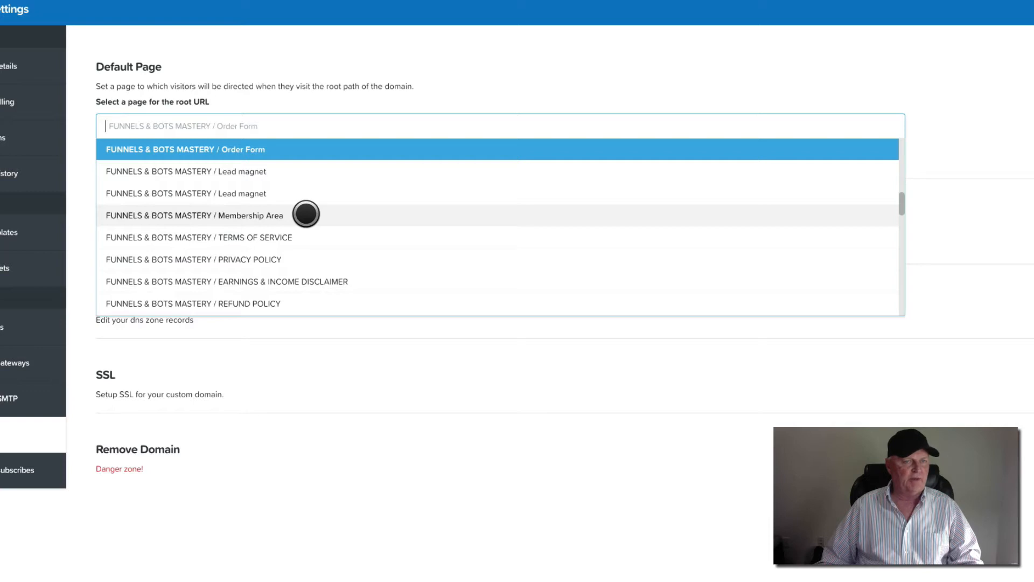
{"action": "left_click", "coordinate": [306, 214]}
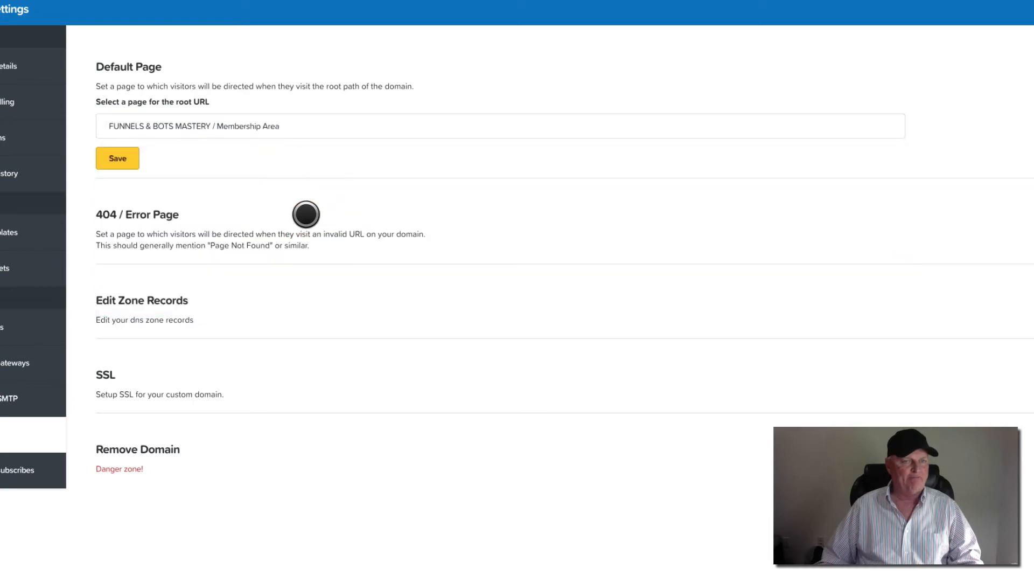
Save the default page, and set the domain's 404 / error page to FUNNELS & BOTS MASTERY / Membership Area and save it.
{"action": "left_click", "coordinate": [108, 157]}
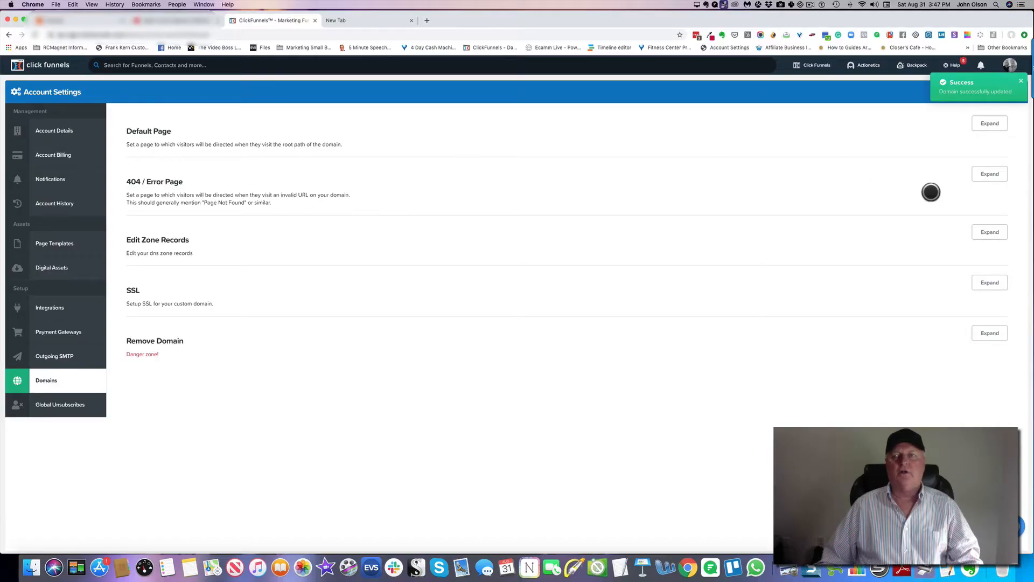
{"action": "left_click", "coordinate": [991, 172]}
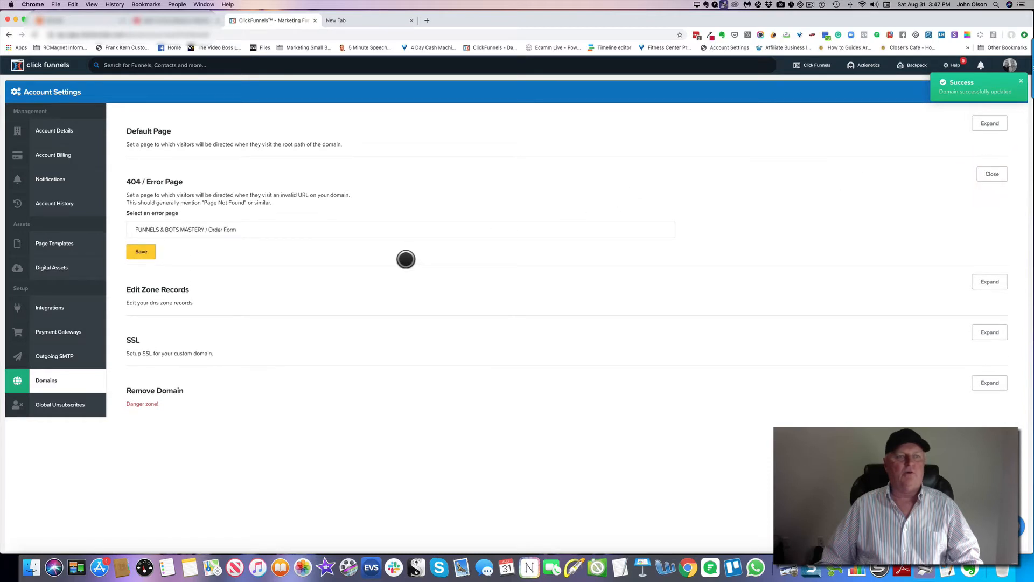
{"action": "left_click", "coordinate": [389, 229]}
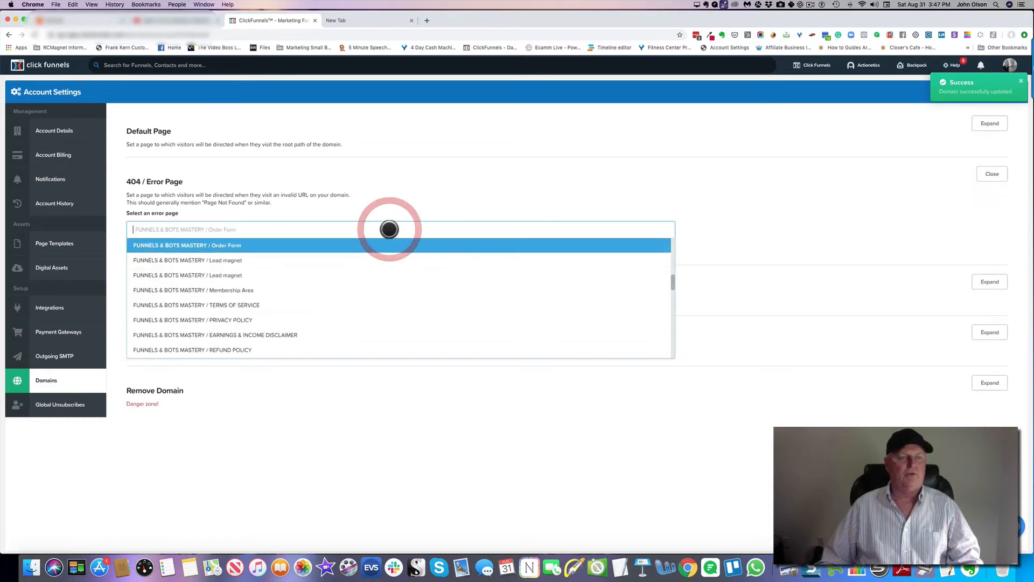
{"action": "left_click", "coordinate": [255, 289]}
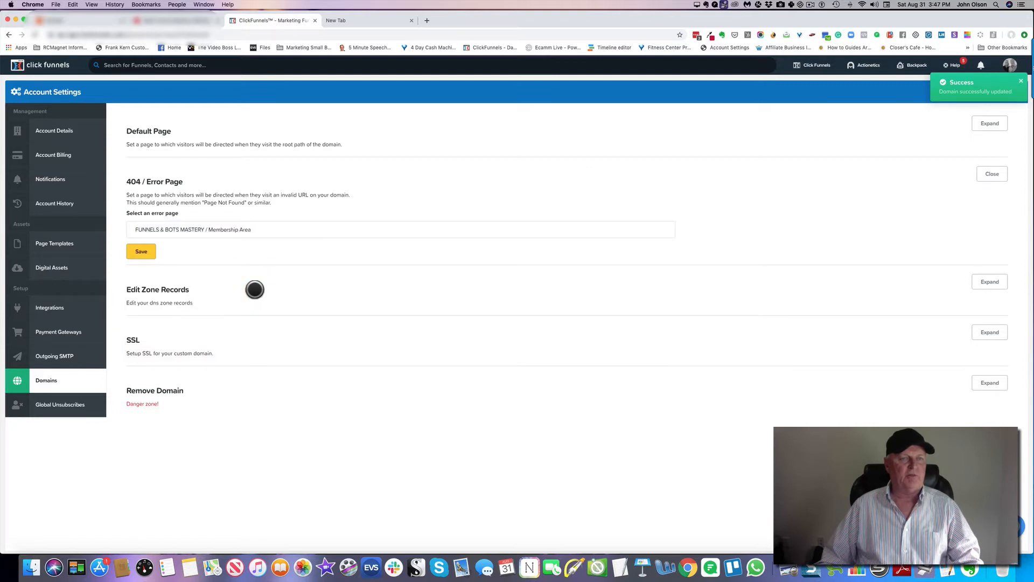
{"action": "left_click", "coordinate": [139, 252]}
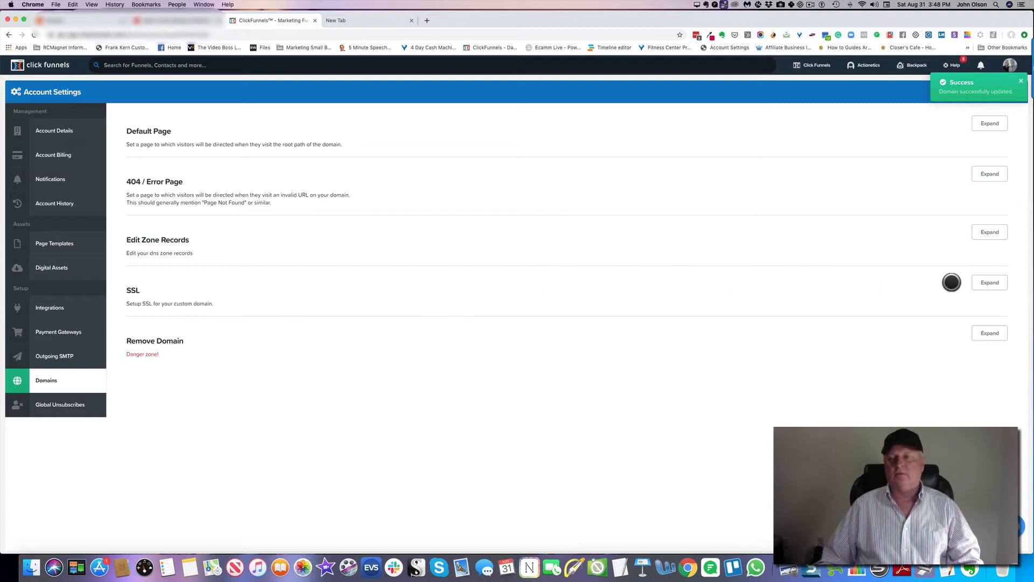
Add SSL to the custom domain from its SSL settings.
{"action": "left_click", "coordinate": [989, 282]}
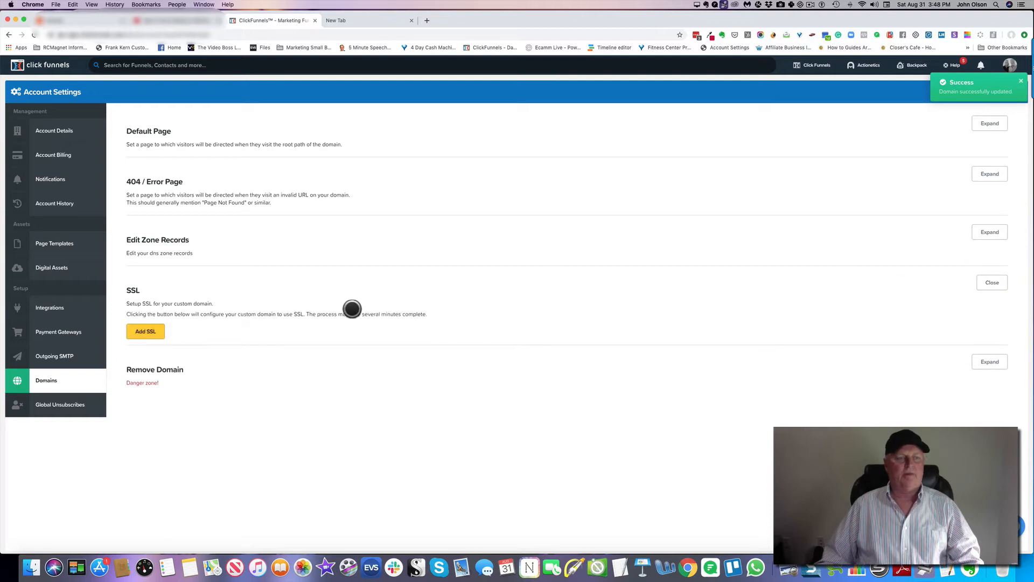
{"action": "left_click", "coordinate": [142, 331]}
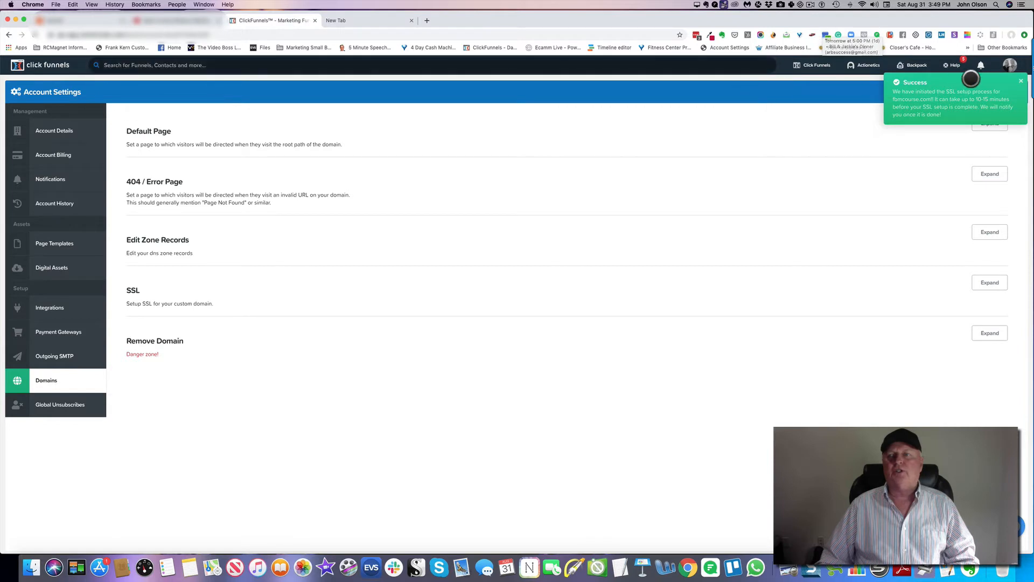
Open the FUNNELS & BOTS MASTERY funnel and check that each funnel step's URL uses the fbmcourse.com domain.
{"action": "left_click", "coordinate": [812, 80]}
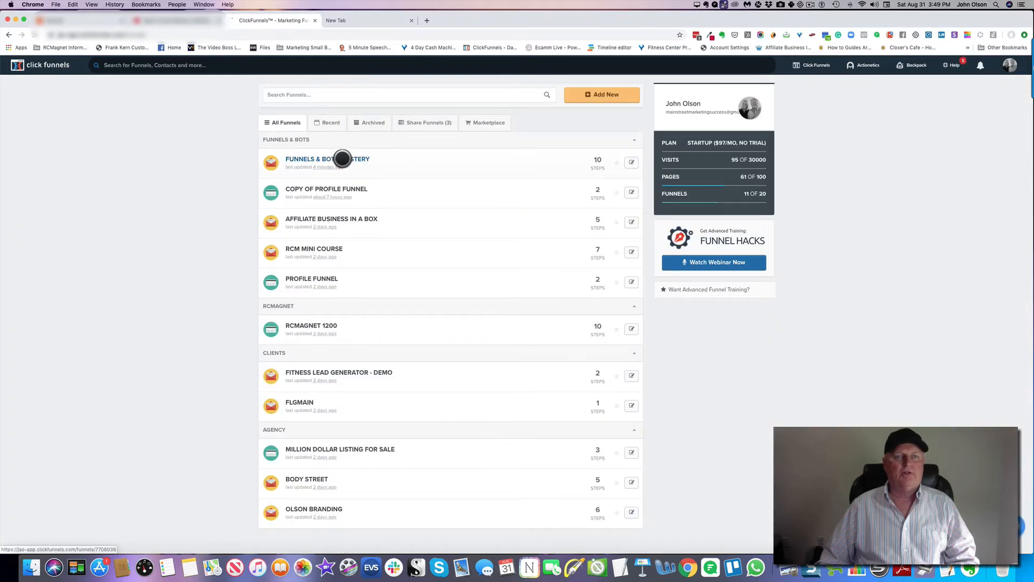
{"action": "left_click", "coordinate": [343, 159]}
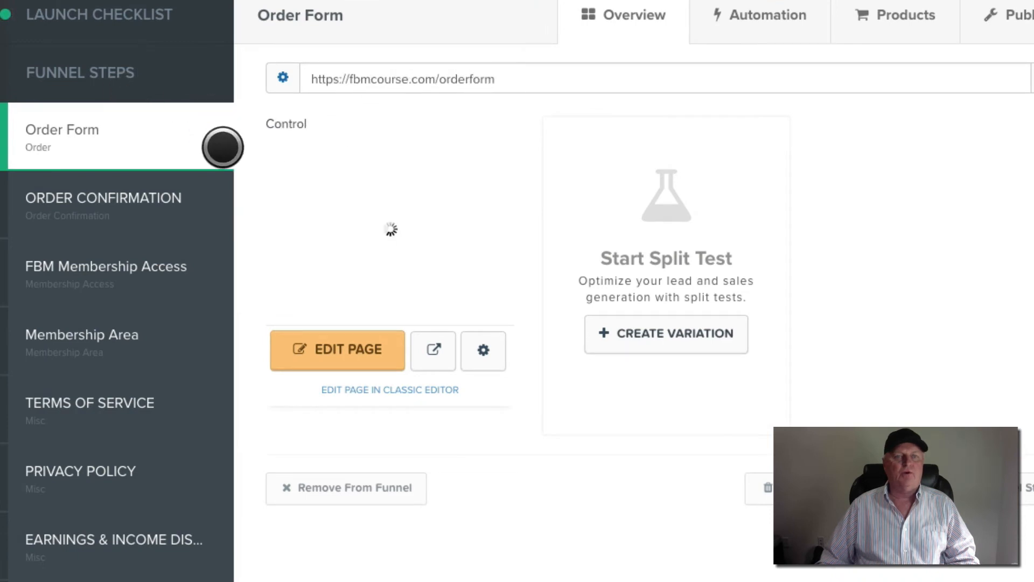
{"action": "left_click", "coordinate": [108, 204]}
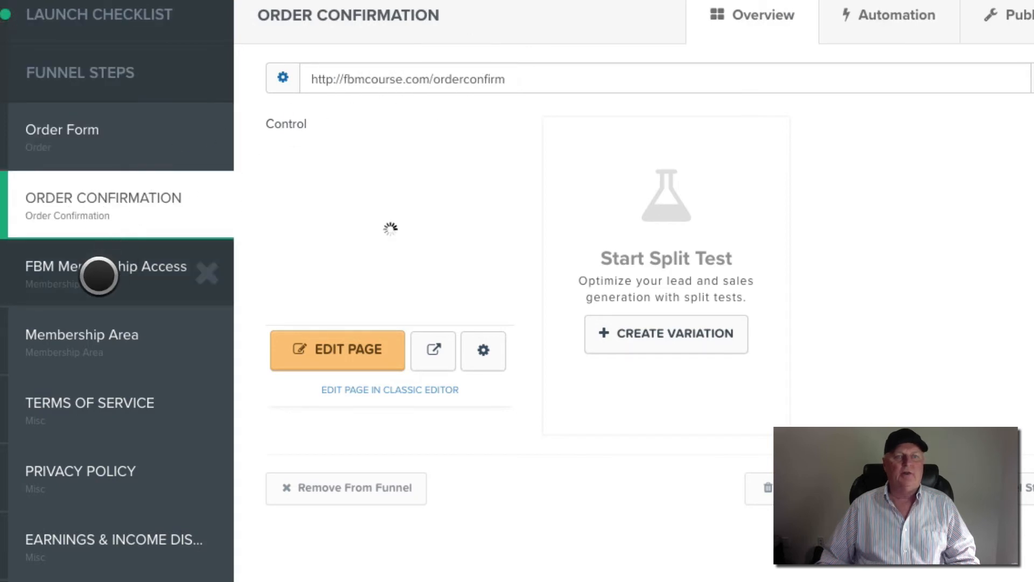
{"action": "left_click", "coordinate": [99, 274]}
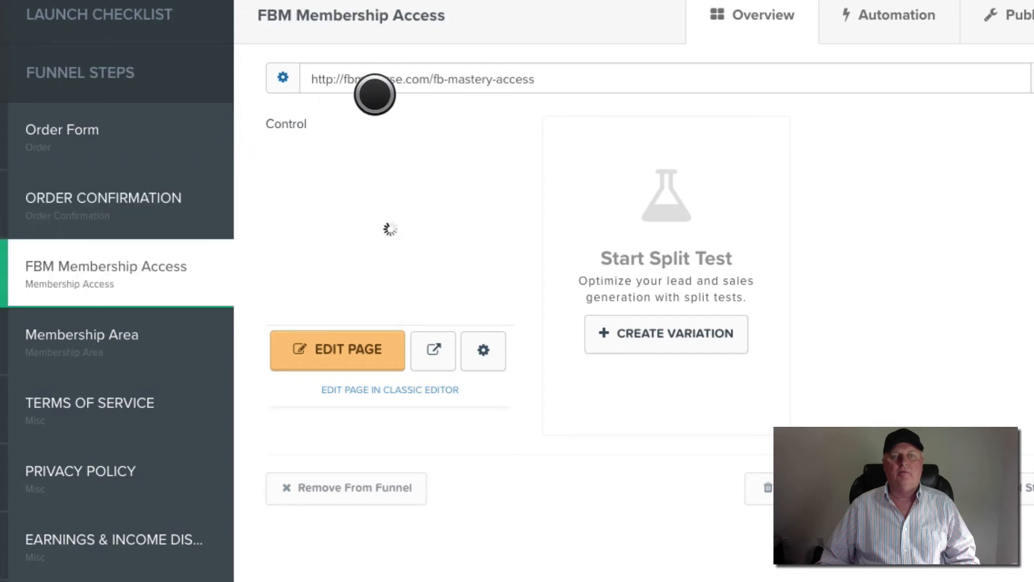
{"action": "left_click", "coordinate": [92, 335]}
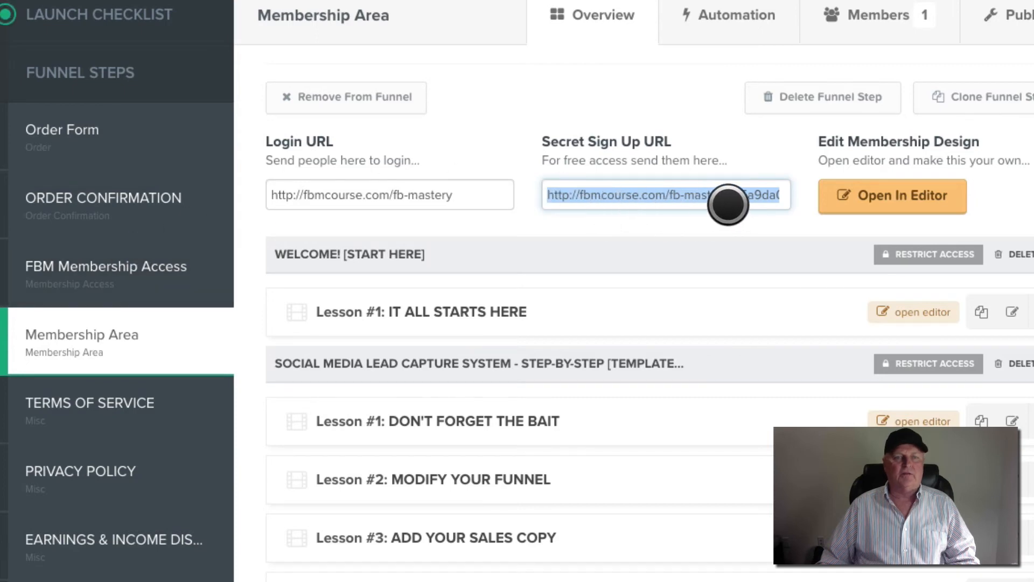
{"action": "scroll", "coordinate": [99, 381], "scroll_direction": "down", "scroll_amount": 2}
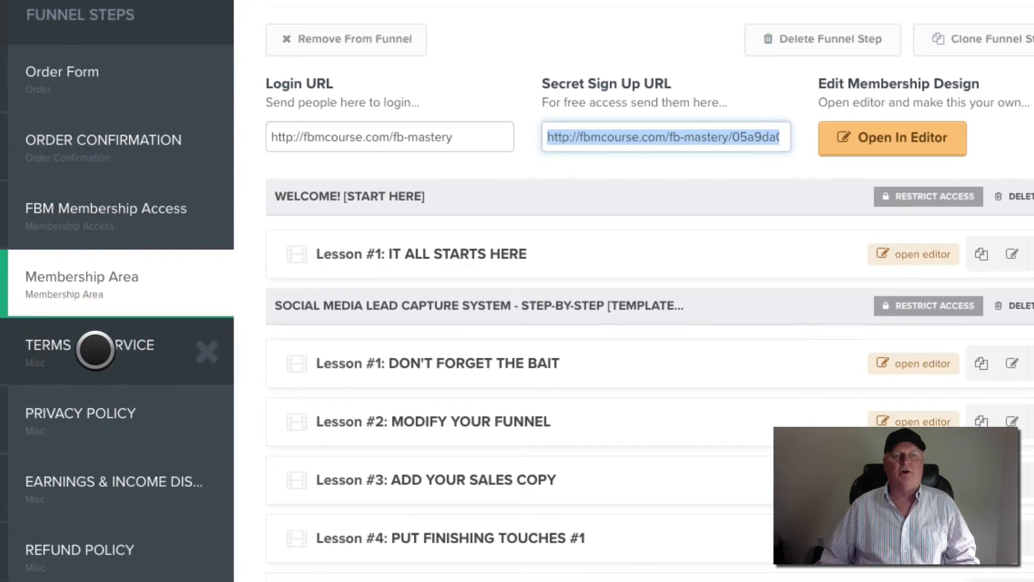
{"action": "left_click", "coordinate": [95, 351]}
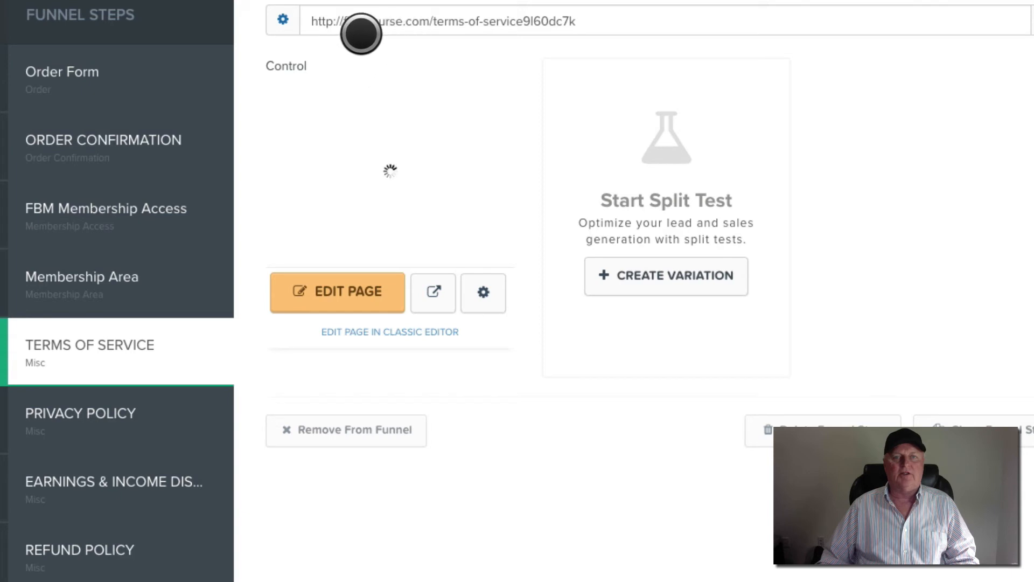
{"action": "left_click", "coordinate": [65, 426]}
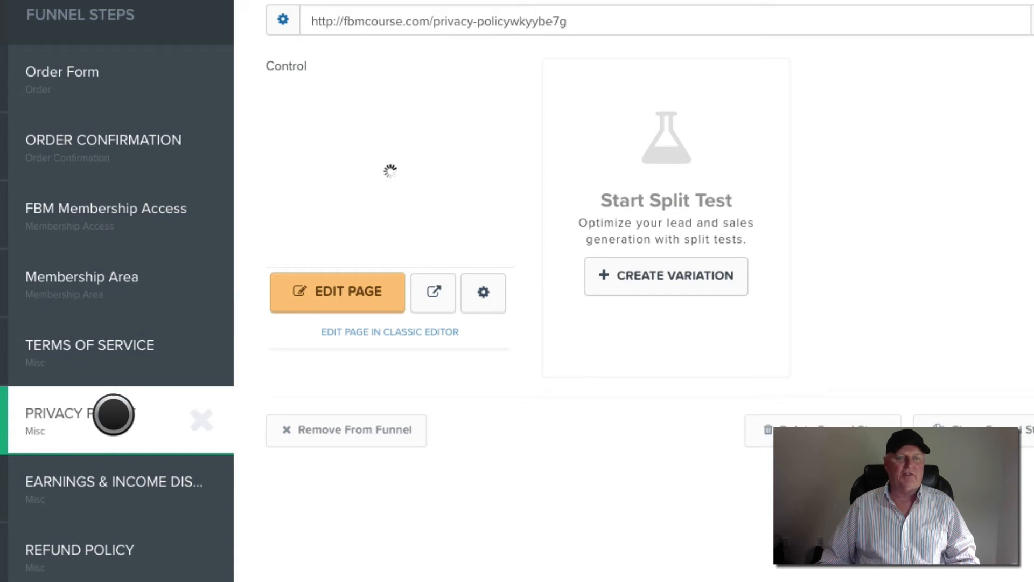
{"action": "left_click", "coordinate": [88, 471]}
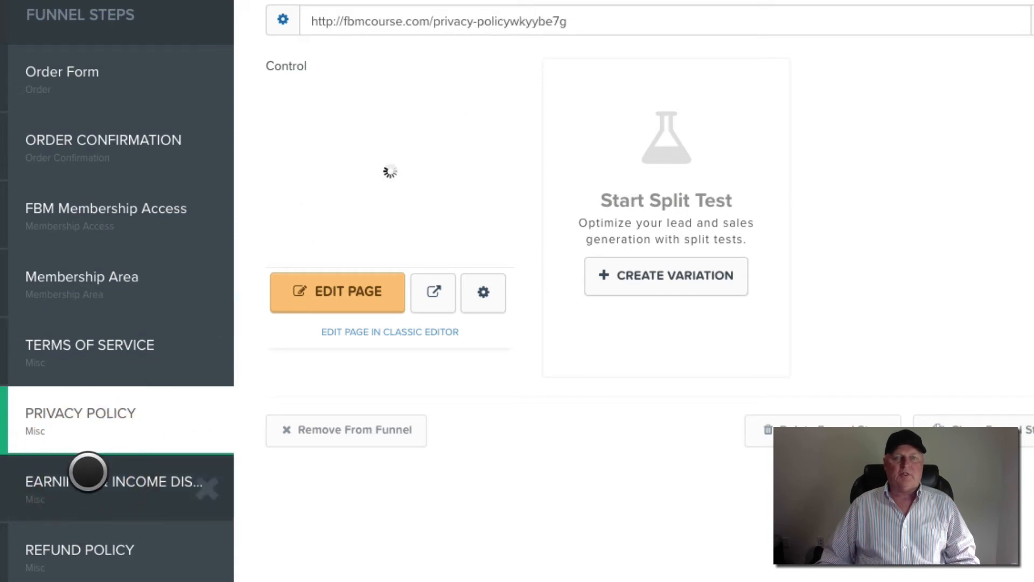
{"action": "left_click", "coordinate": [69, 554]}
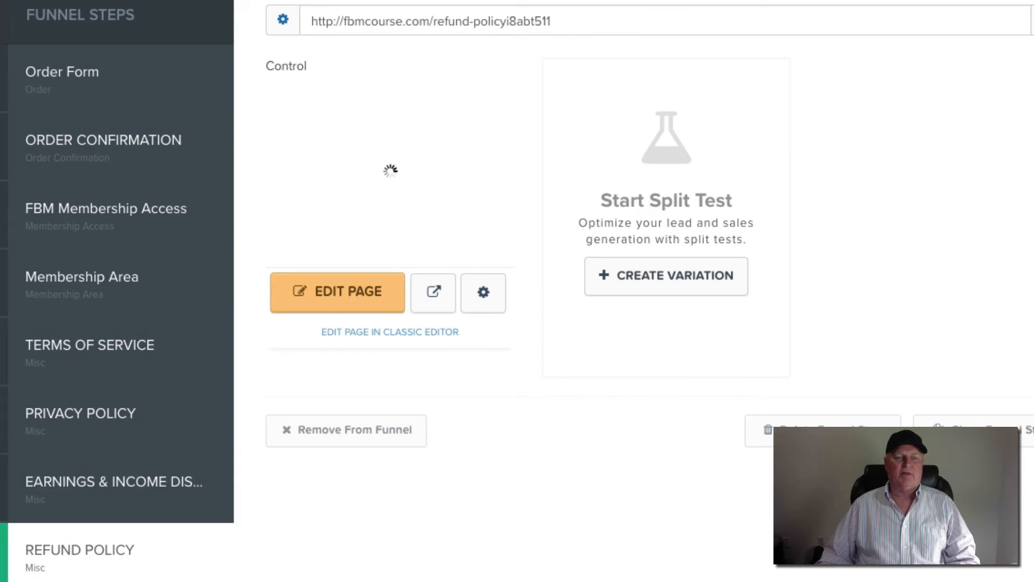
{"action": "left_click", "coordinate": [69, 581]}
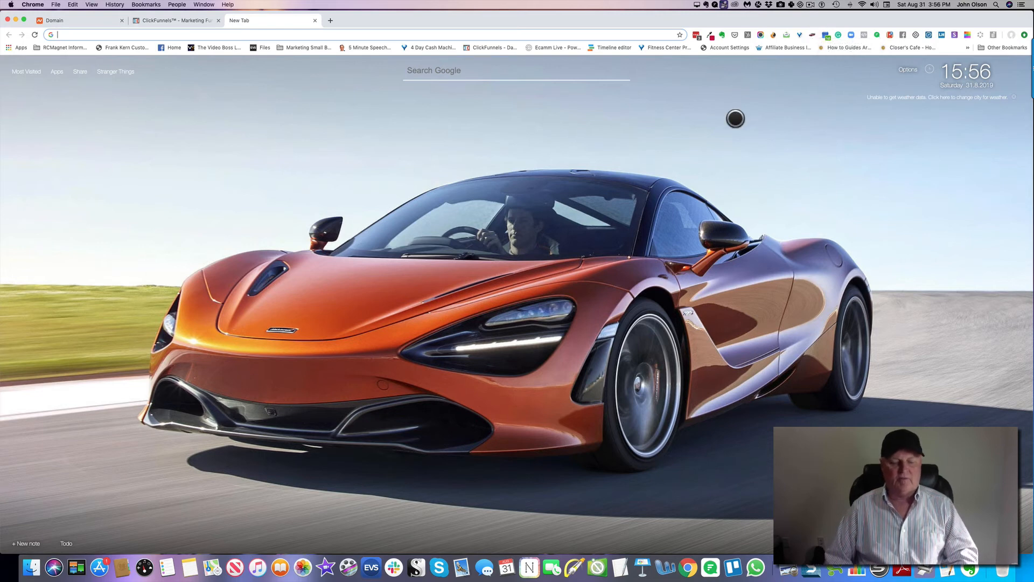
Test the connected domain by loading fbmcourse.com in the browser.
{"action": "type", "text": "fbm"}
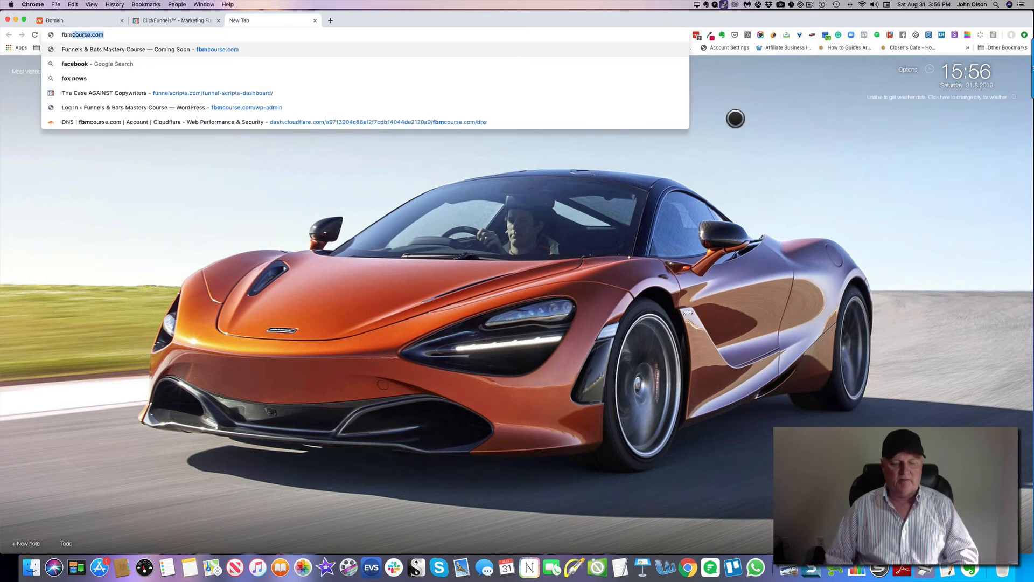
{"action": "type", "text": "course.com"}
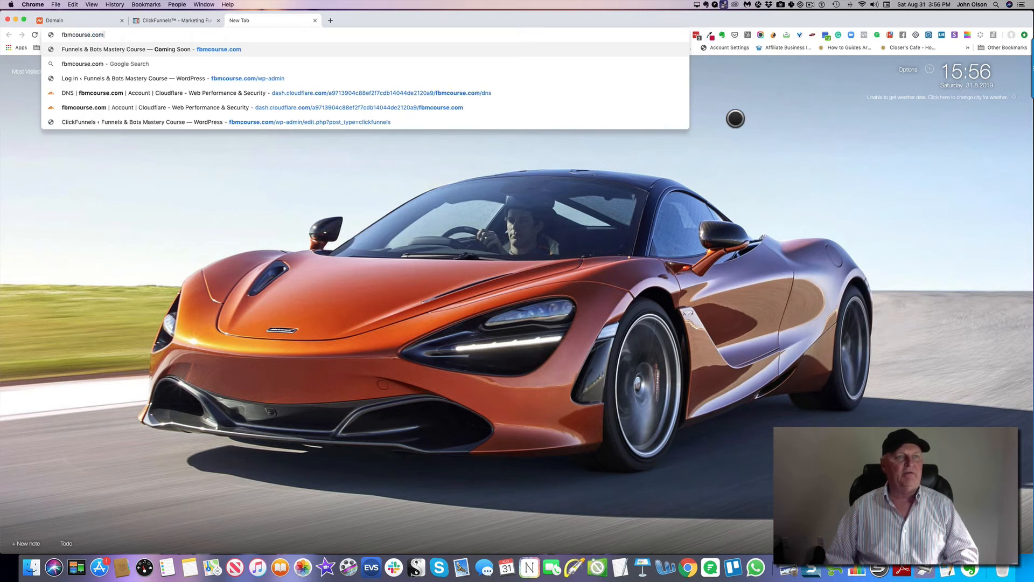
{"action": "key", "text": "Return"}
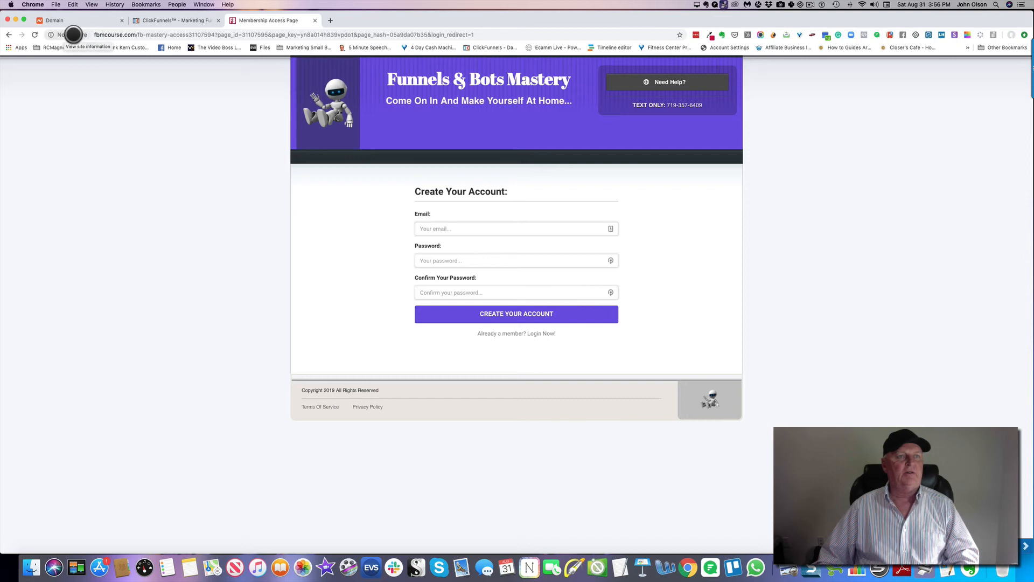
{"action": "left_click", "coordinate": [330, 19]}
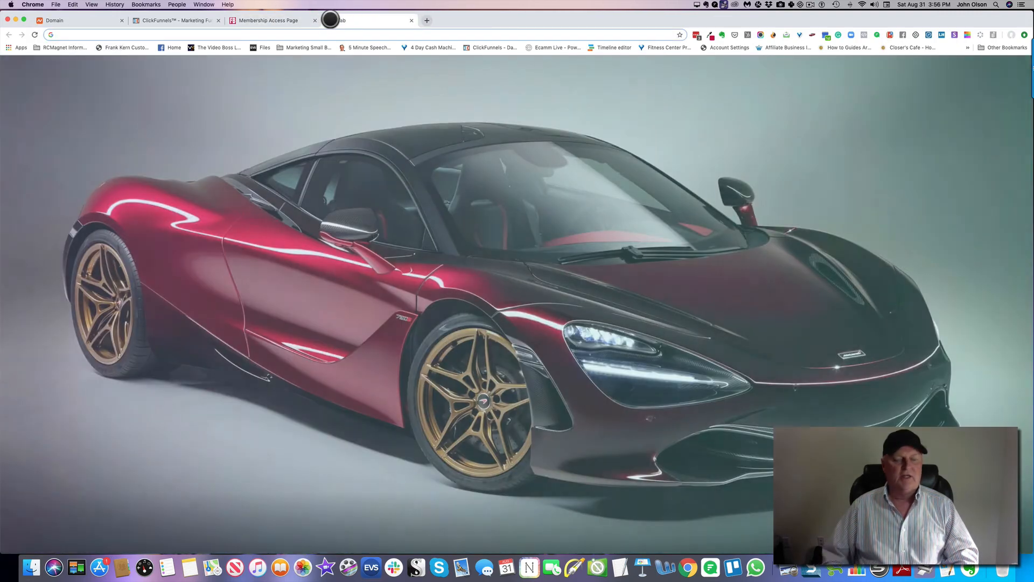
{"action": "type", "text": "https"}
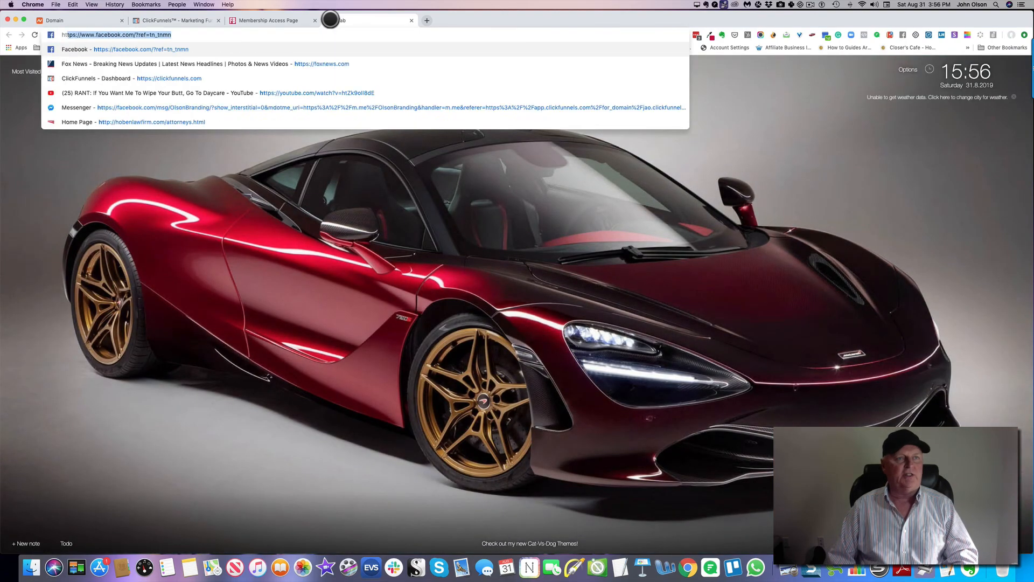
{"action": "type", "text": ":"}
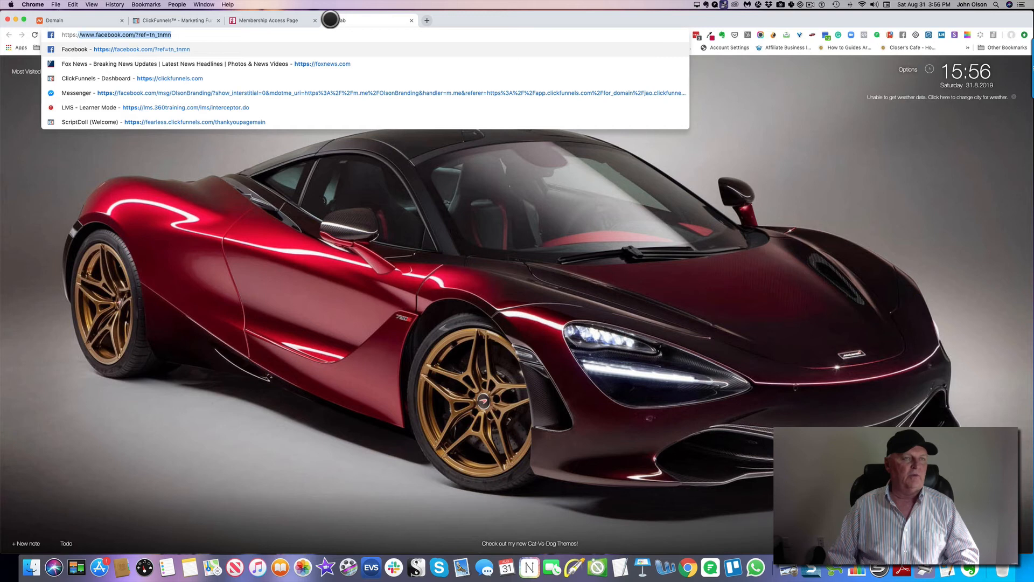
{"action": "type", "text": "//"}
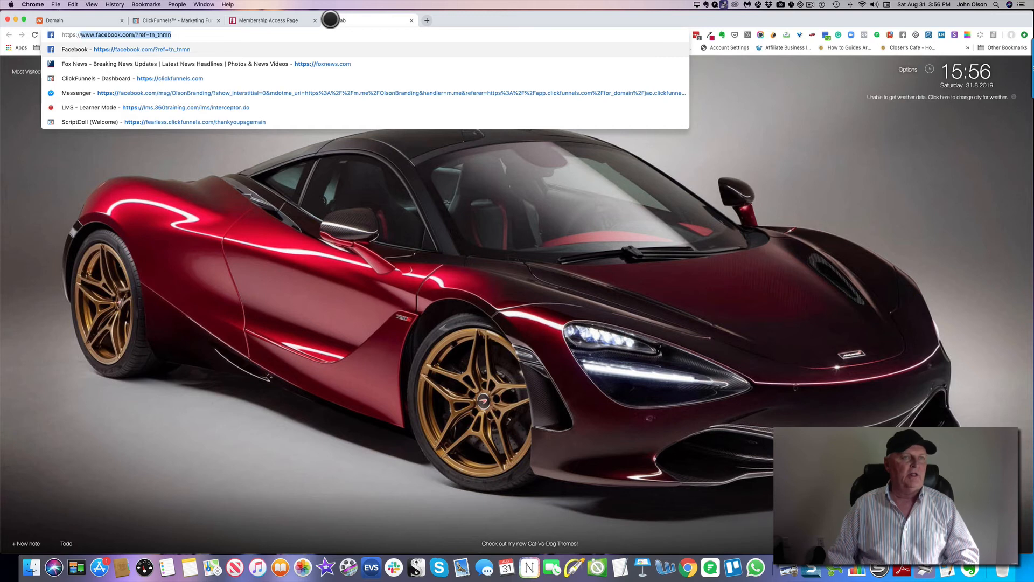
{"action": "type", "text": "www.fbmcourse.com"}
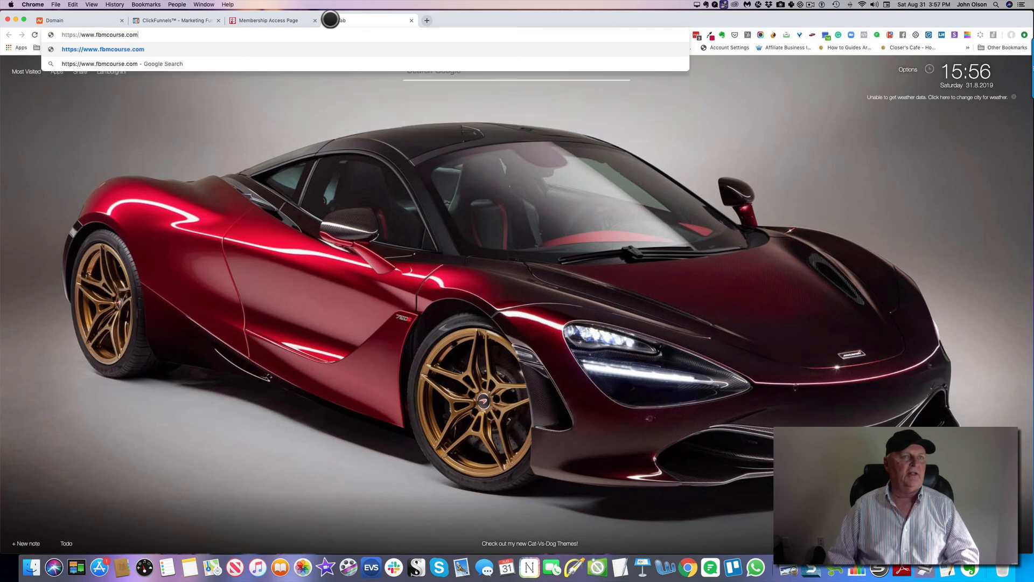
{"action": "key", "text": "Return"}
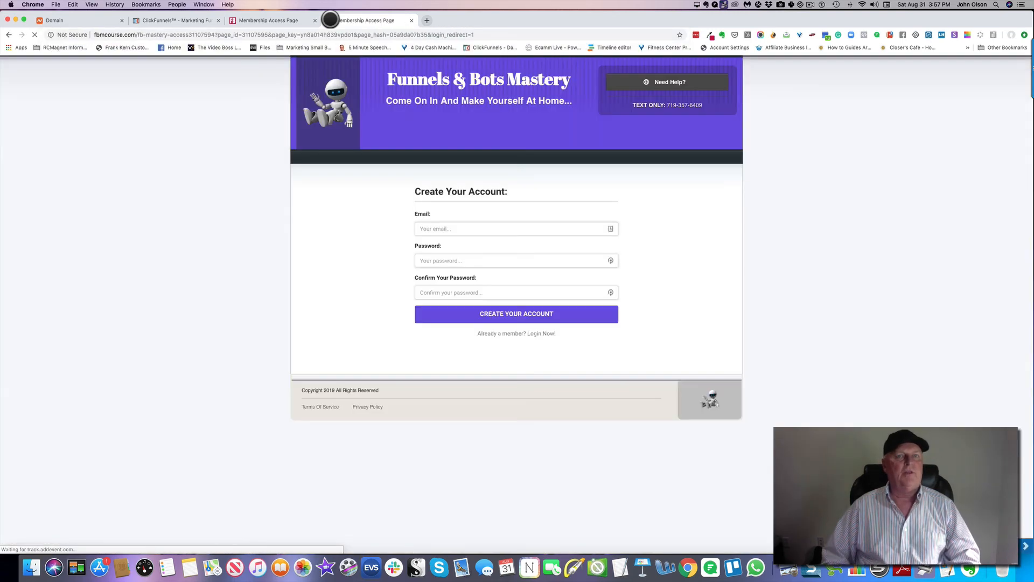
{"action": "left_click", "coordinate": [429, 20]}
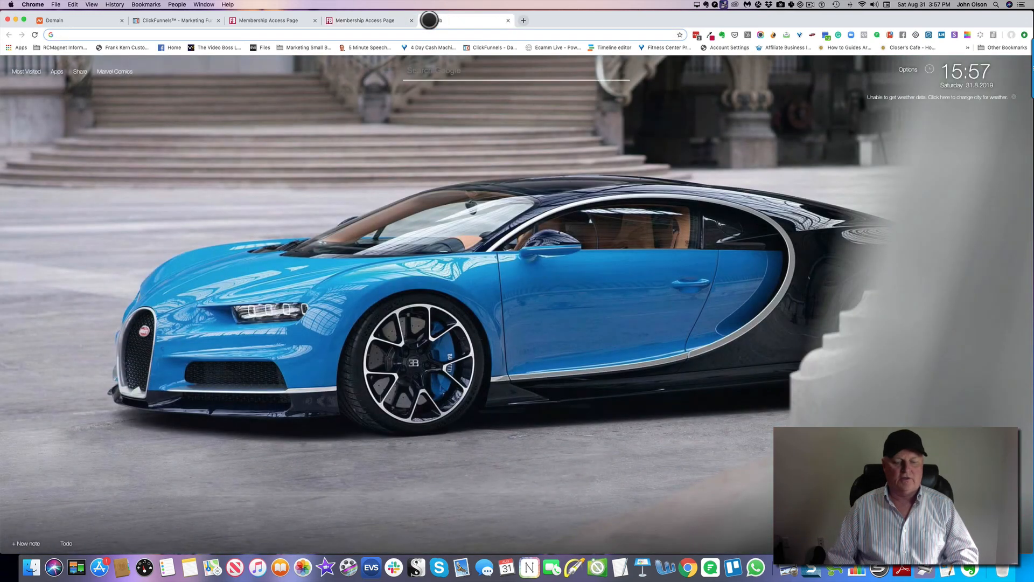
{"action": "type", "text": "http://"}
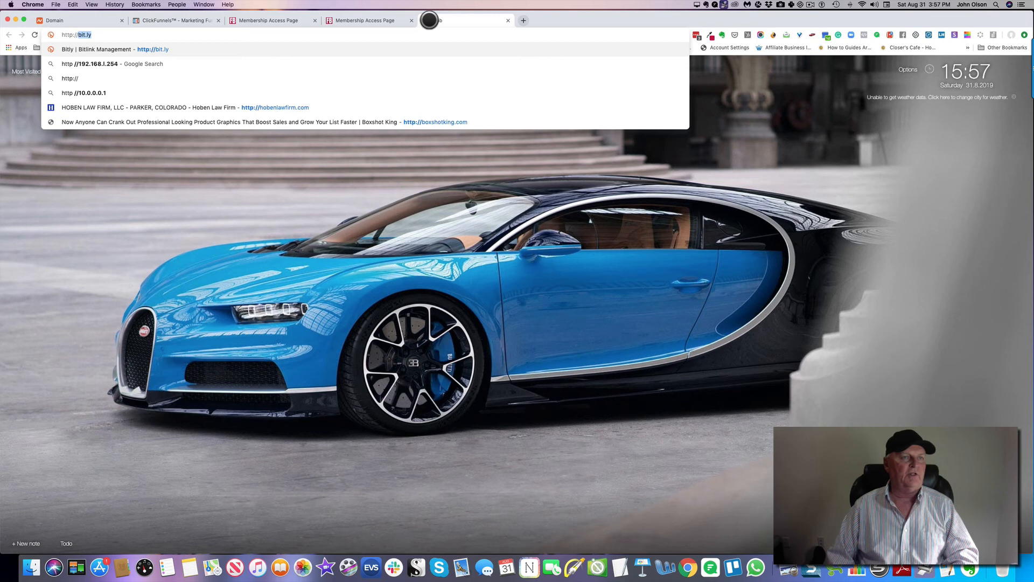
{"action": "type", "text": "fbmcourse.com"}
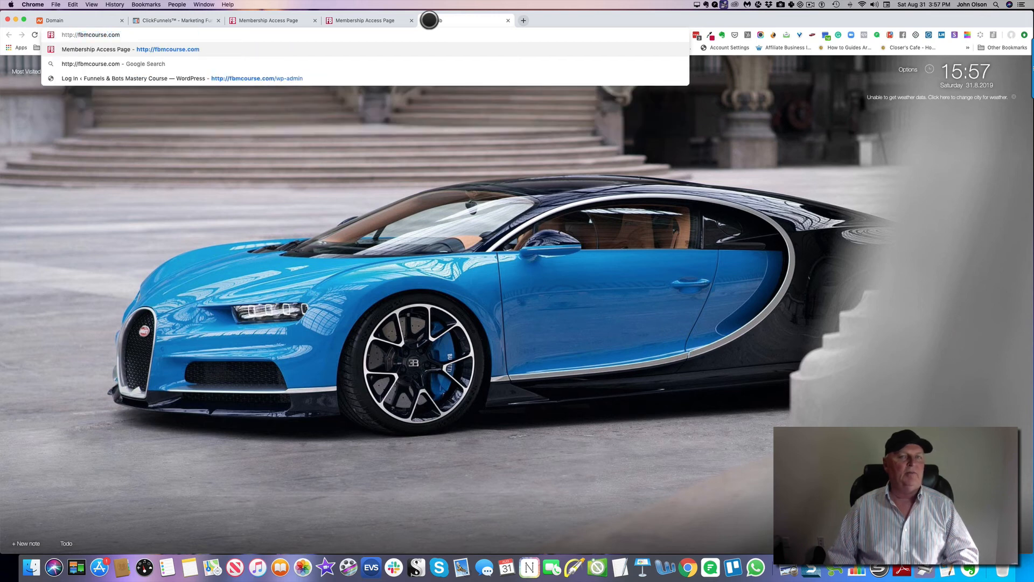
{"action": "key", "text": "Return"}
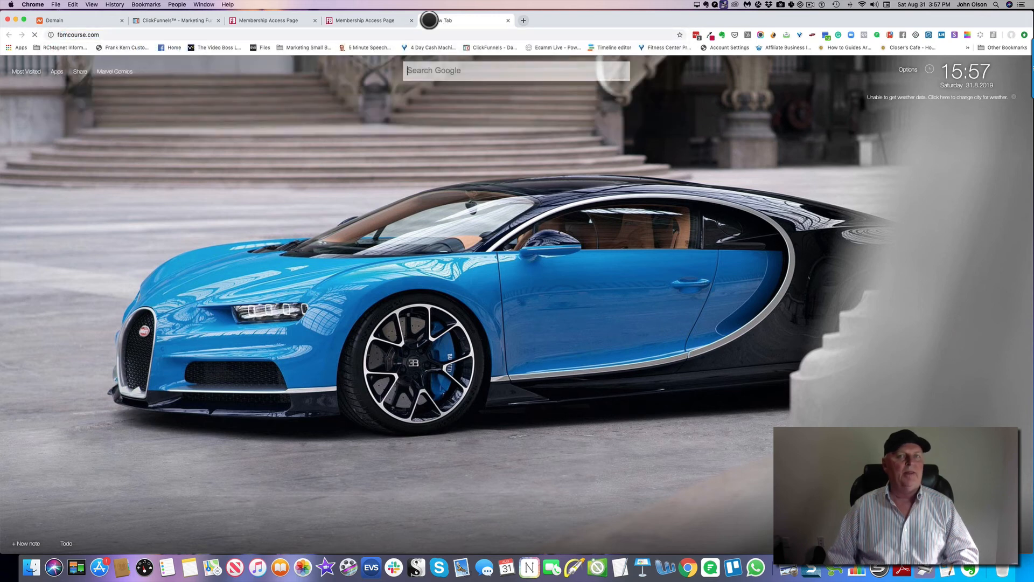